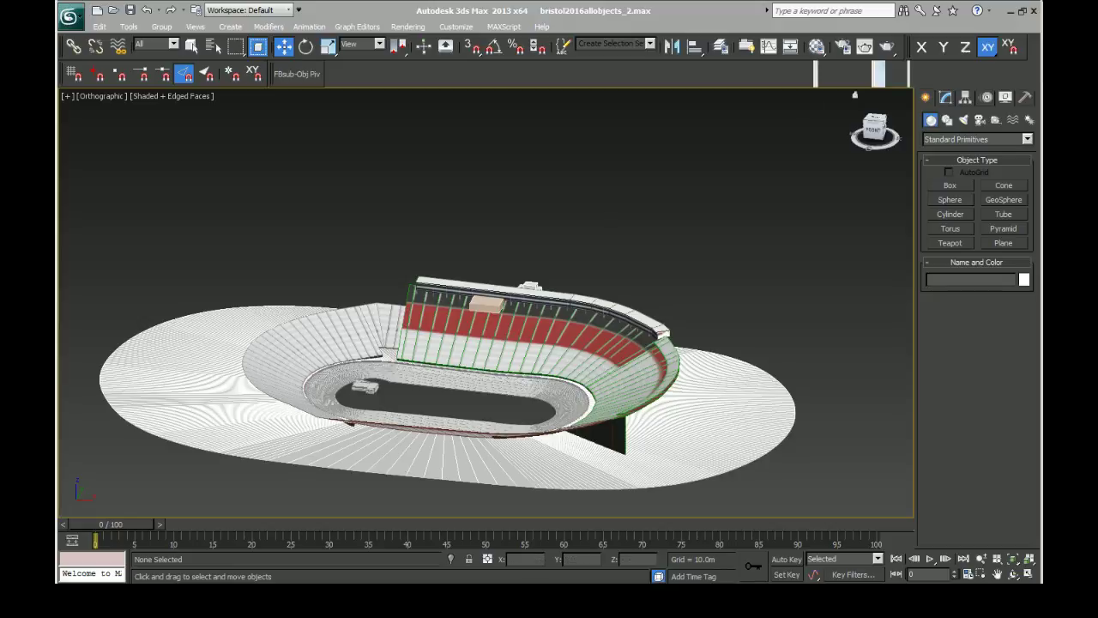
- Switch to Windows Photo Viewer and examine the press box front, roof signs and seating in reference photo SAM_0165.JPG
{"action": "key", "text": "alt+Tab"}
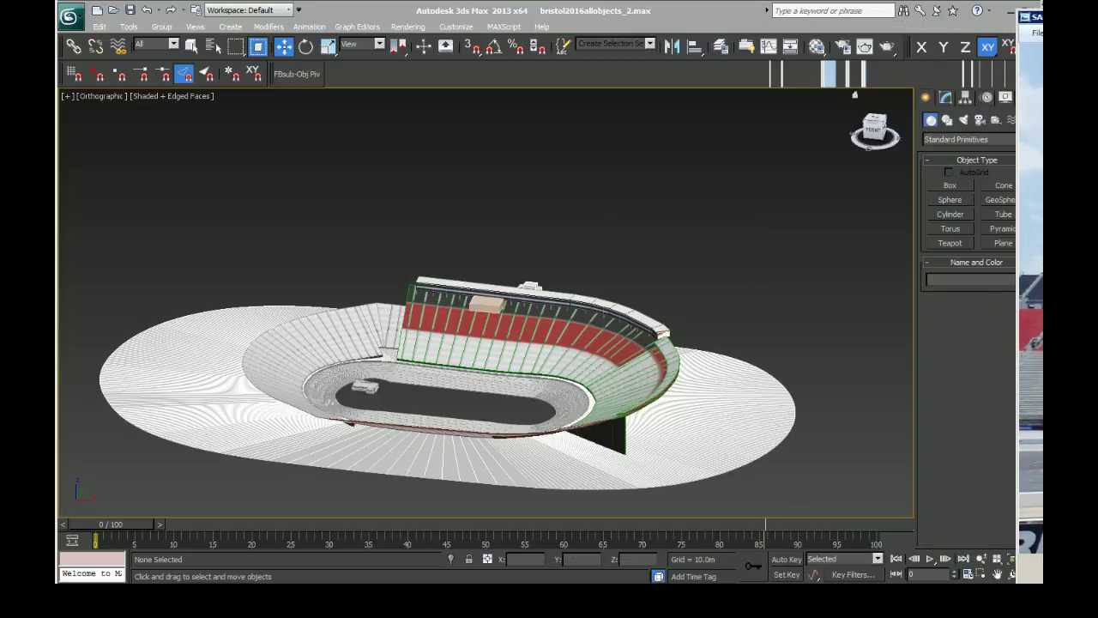
{"action": "left_click_drag", "start_coordinate": [1042, 19], "coordinate": [459, 10]}
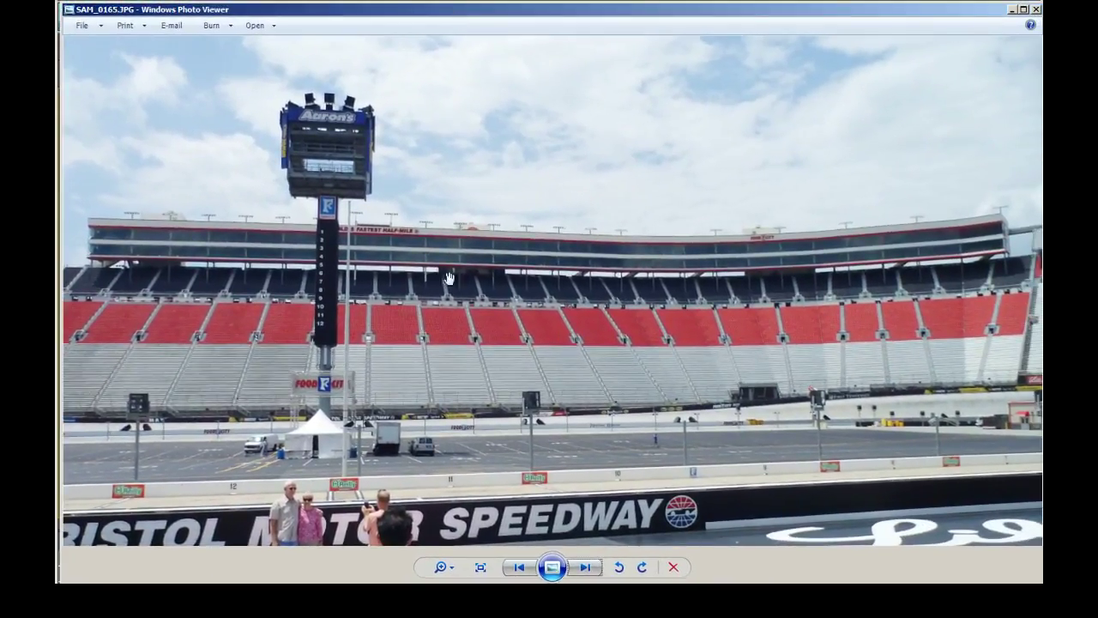
{"action": "scroll", "coordinate": [383, 273], "scroll_direction": "up", "scroll_amount": 2}
{"action": "scroll", "coordinate": [382, 273], "scroll_direction": "up", "scroll_amount": 2}
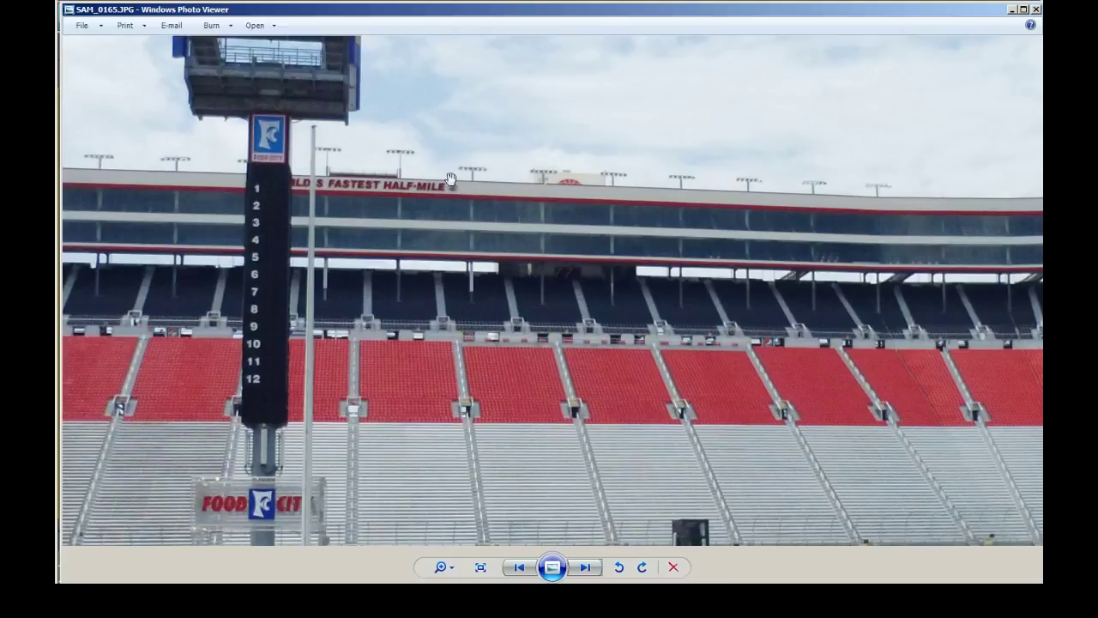
{"action": "left_click_drag", "start_coordinate": [747, 210], "coordinate": [711, 230]}
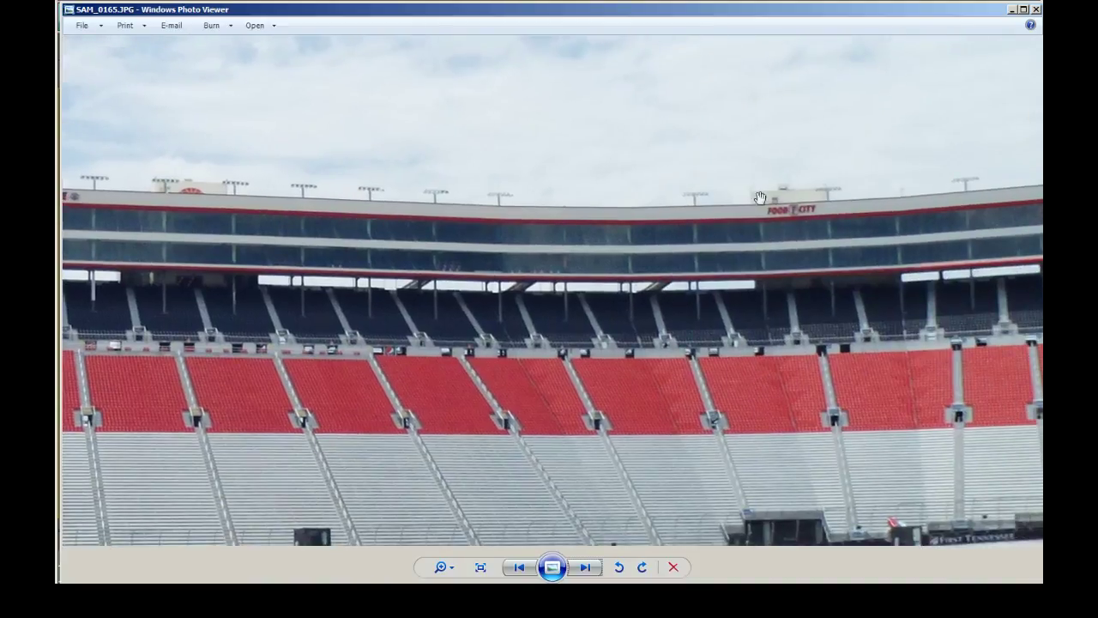
{"action": "scroll", "coordinate": [741, 208], "scroll_direction": "down", "scroll_amount": 4}
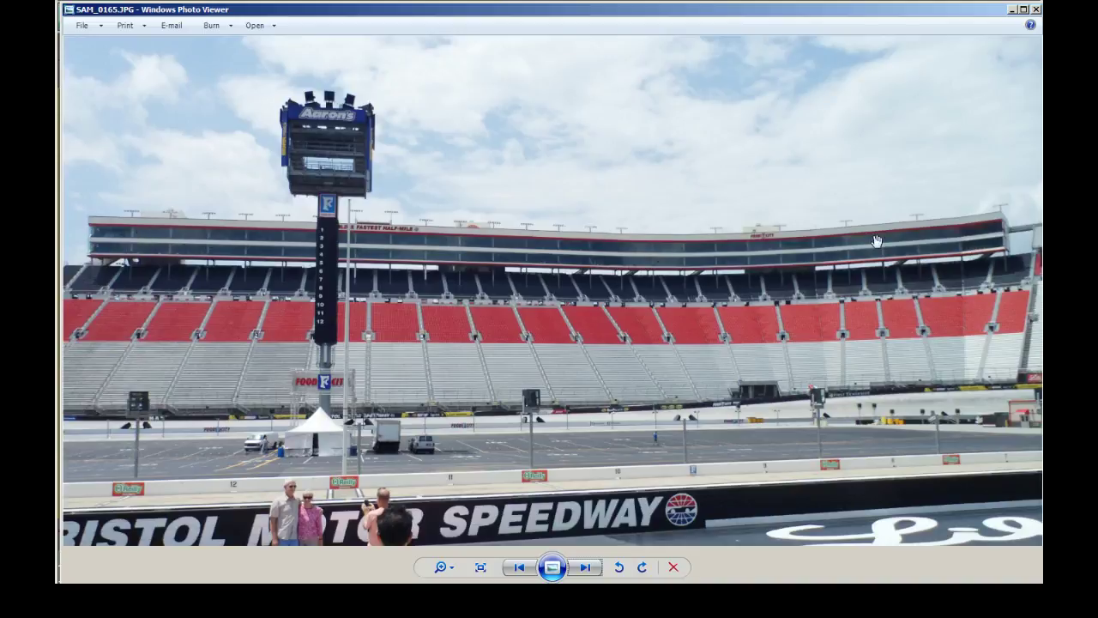
{"action": "scroll", "coordinate": [374, 227], "scroll_direction": "up", "scroll_amount": 2}
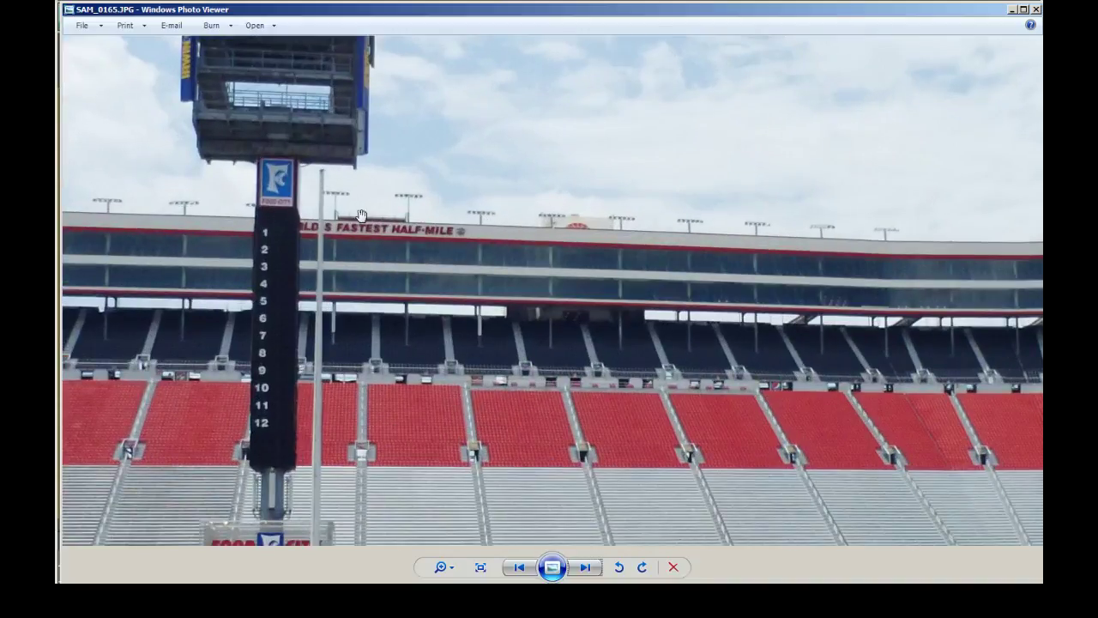
{"action": "left_click_drag", "start_coordinate": [662, 315], "coordinate": [465, 316]}
{"action": "left_click_drag", "start_coordinate": [870, 309], "coordinate": [637, 309]}
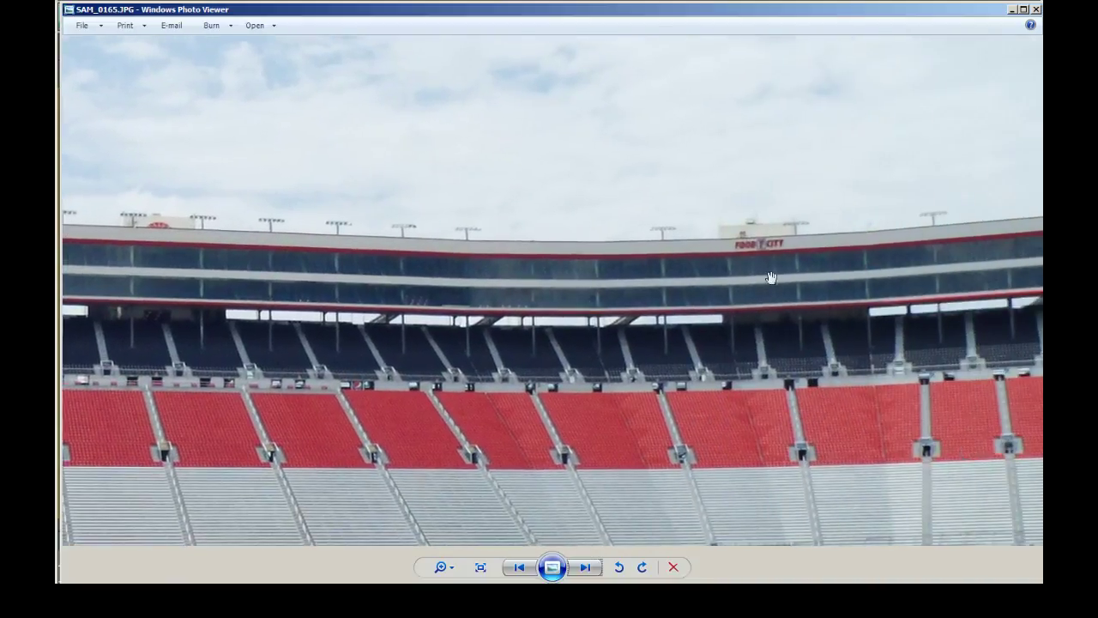
{"action": "scroll", "coordinate": [760, 404], "scroll_direction": "down", "scroll_amount": 2}
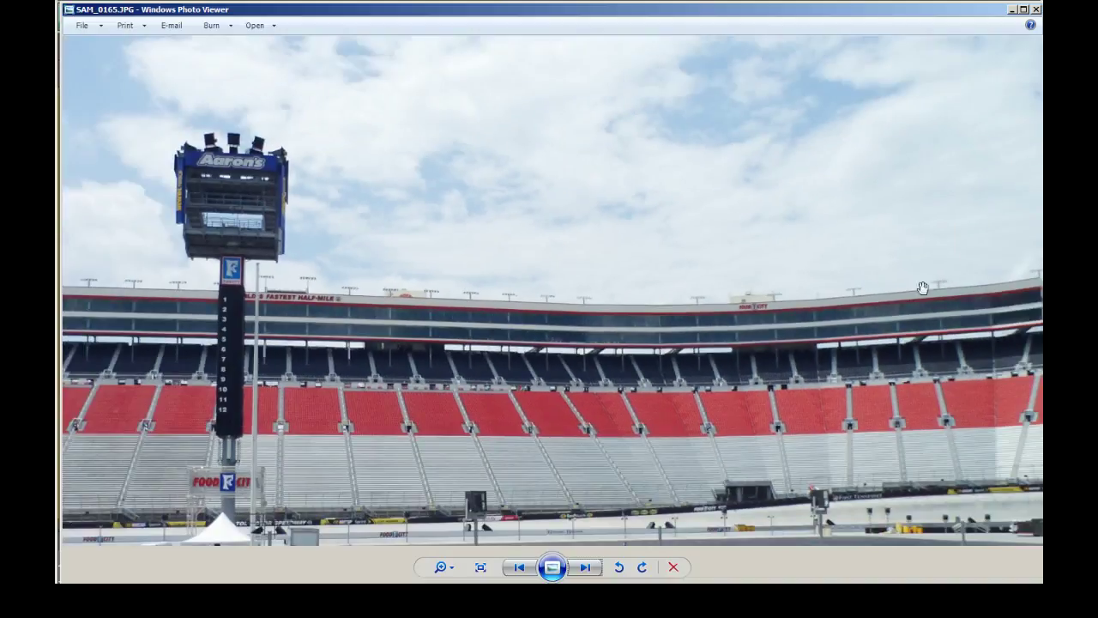
{"action": "left_click", "coordinate": [1012, 10]}
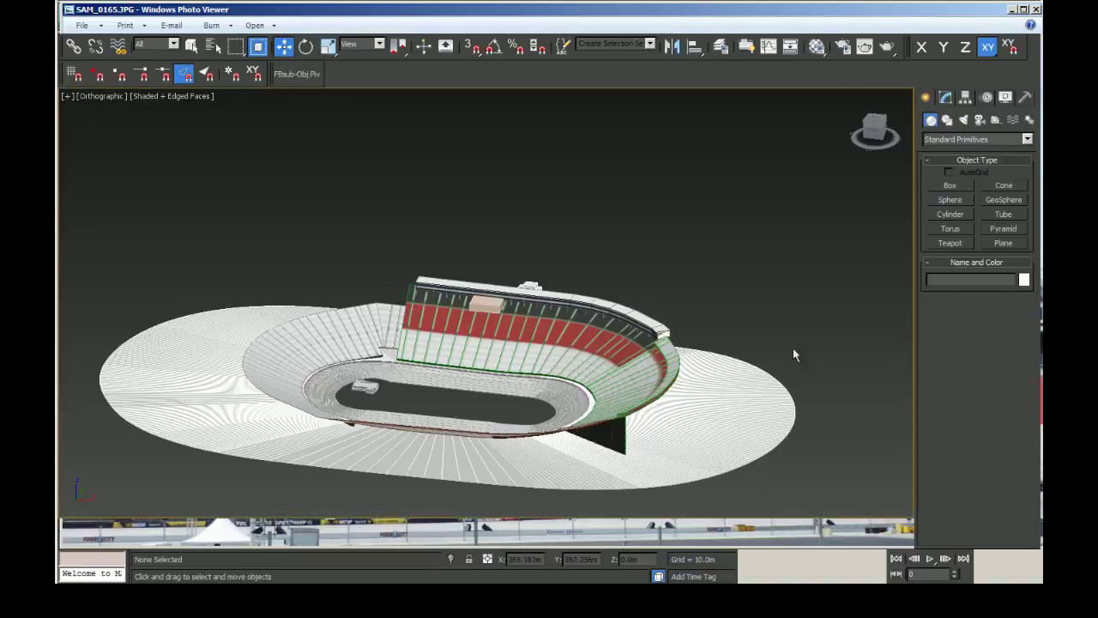
- Return to 3ds Max and select the long media building above the grandstand, framing its front face and roof edge
{"action": "scroll", "coordinate": [729, 309], "scroll_direction": "up", "scroll_amount": 5}
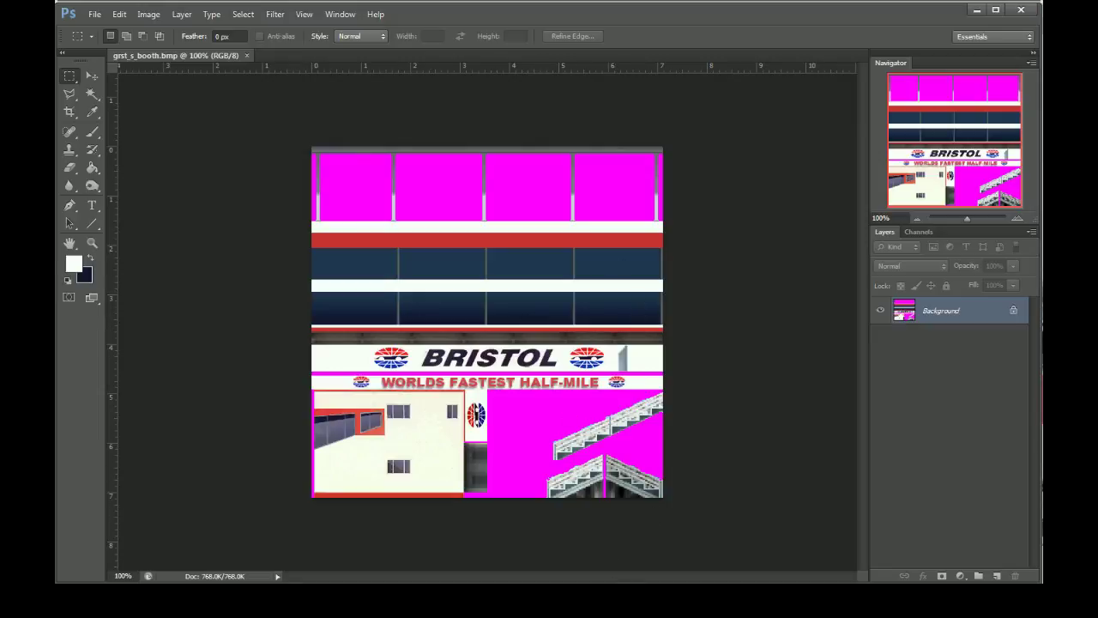
{"action": "key", "text": "alt+Tab"}
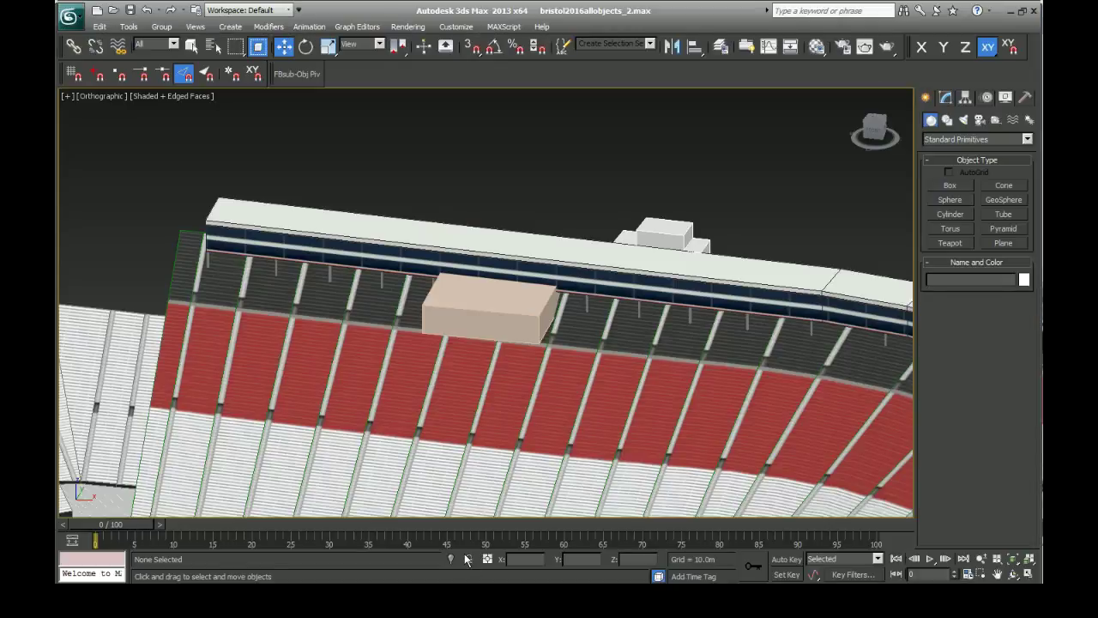
{"action": "left_click", "coordinate": [557, 254]}
{"action": "key", "text": "z"}
{"action": "left_click", "coordinate": [998, 574]}
{"action": "left_click_drag", "start_coordinate": [600, 284], "coordinate": [585, 384]}
{"action": "right_click", "coordinate": [570, 371]}
{"action": "scroll", "coordinate": [576, 435], "scroll_direction": "down", "scroll_amount": 3}
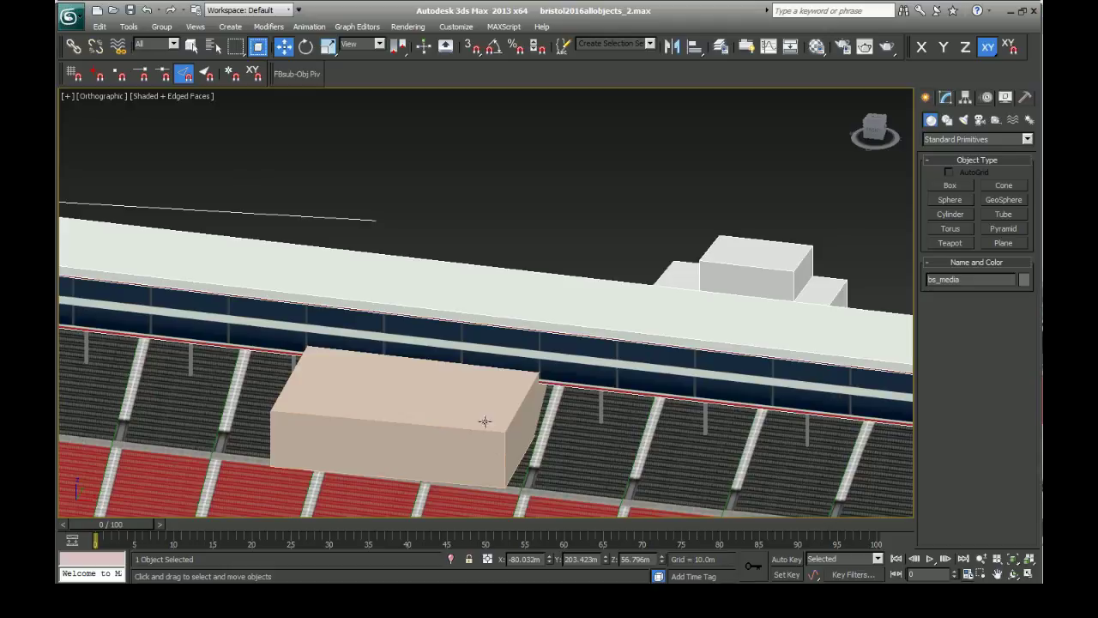
- Compare the modelled media building with the grandstand in reference photo SAM_0165.JPG, then return to 3ds Max
{"action": "left_click", "coordinate": [422, 583]}
{"action": "left_click_drag", "start_coordinate": [374, 385], "coordinate": [517, 394]}
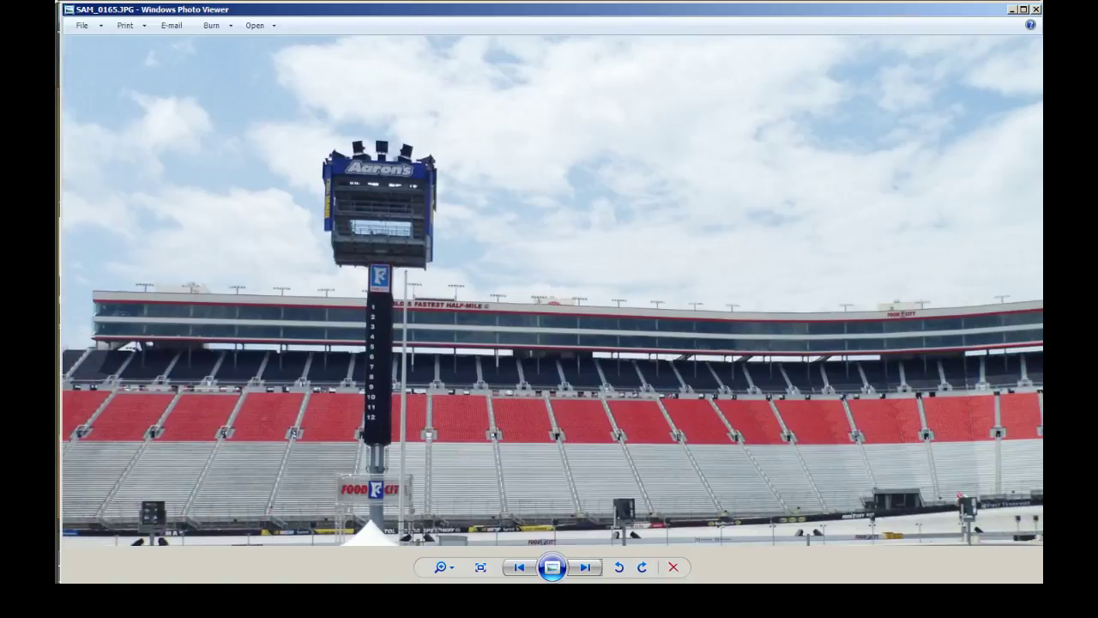
{"action": "key", "text": "alt+Tab"}
{"action": "key", "text": "alt+Tab"}
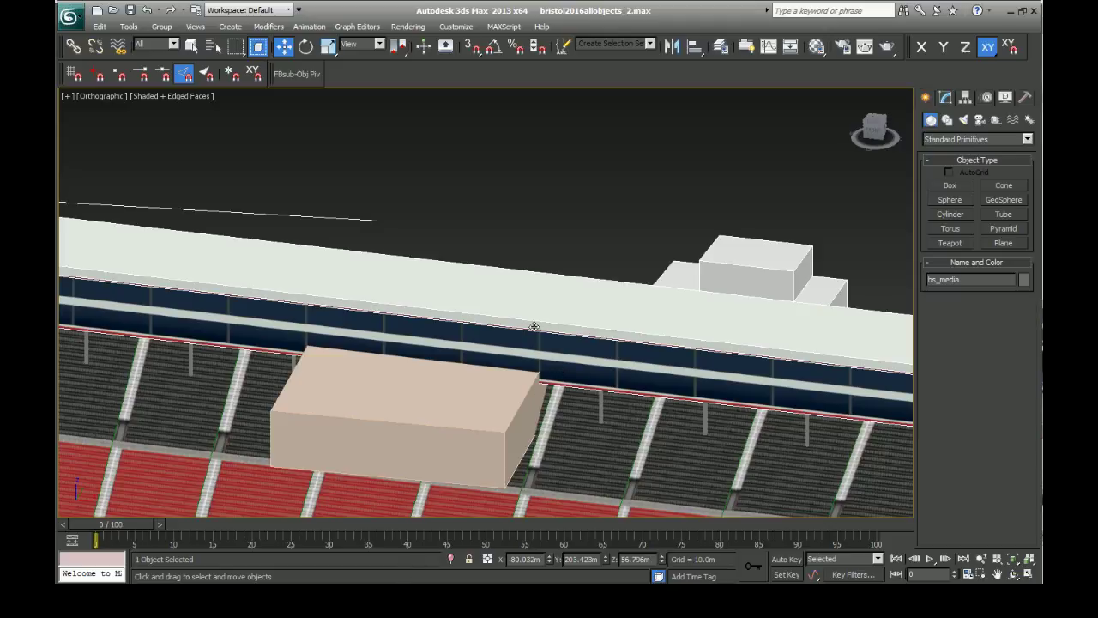
- Select the narrow fascia polygon along the front roof edge of the media building
{"action": "scroll", "coordinate": [535, 327], "scroll_direction": "up", "scroll_amount": 4}
{"action": "left_click", "coordinate": [945, 97]}
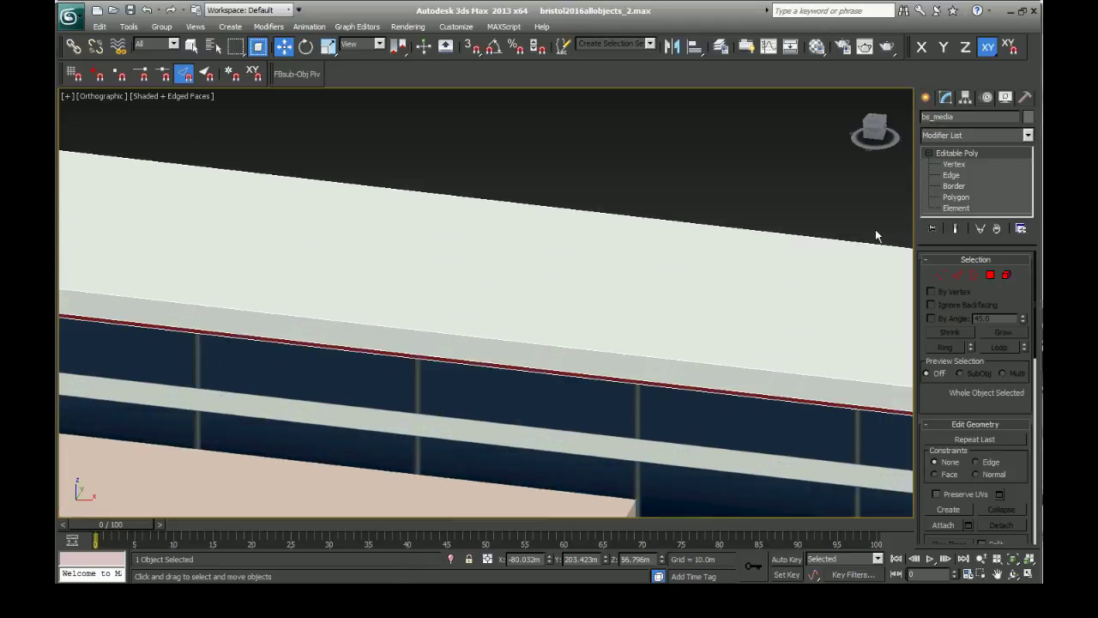
{"action": "left_click", "coordinate": [956, 196]}
{"action": "left_click", "coordinate": [661, 368]}
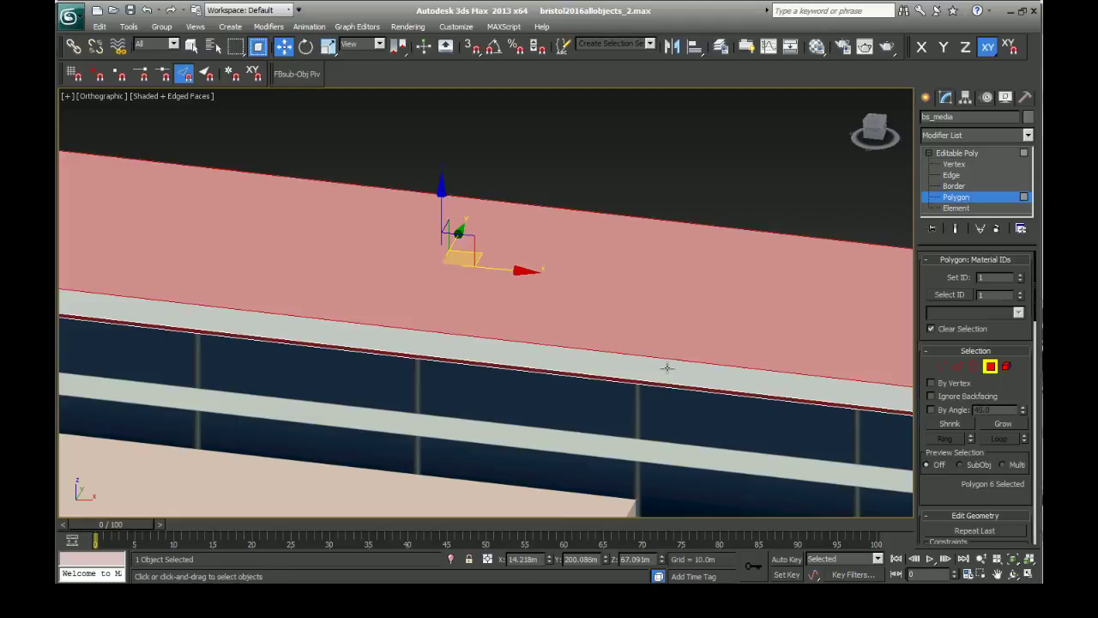
{"action": "left_click", "coordinate": [655, 373]}
- Convert the media building to an Editable Poly
{"action": "scroll", "coordinate": [736, 308], "scroll_direction": "down", "scroll_amount": 3}
{"action": "right_click", "coordinate": [662, 362]}
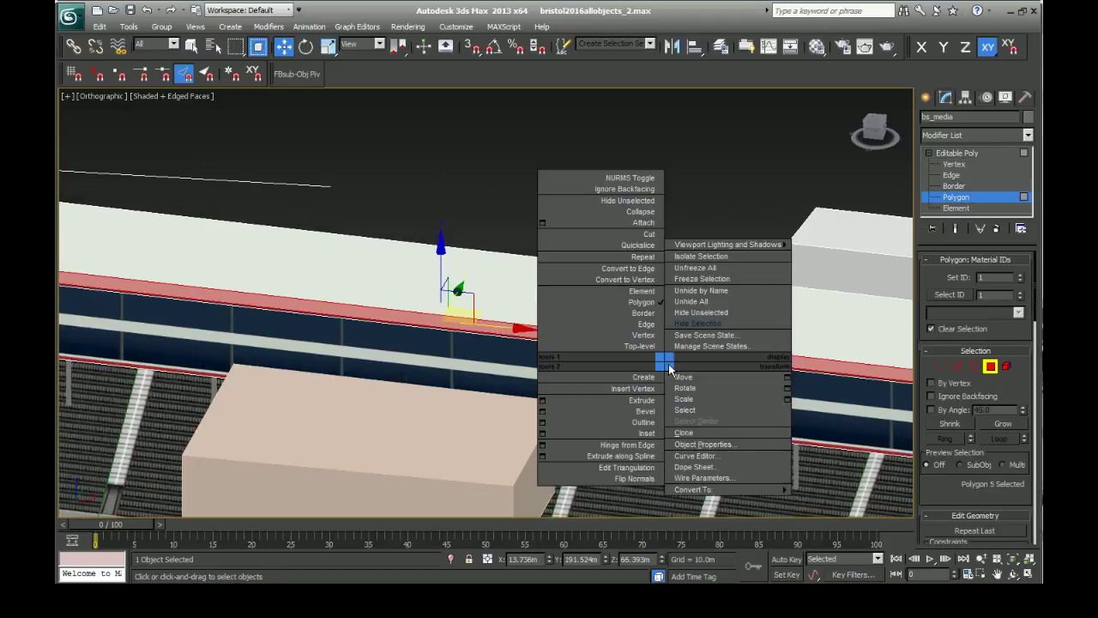
{"action": "mouse_move", "coordinate": [738, 476]}
{"action": "left_click", "coordinate": [833, 495]}
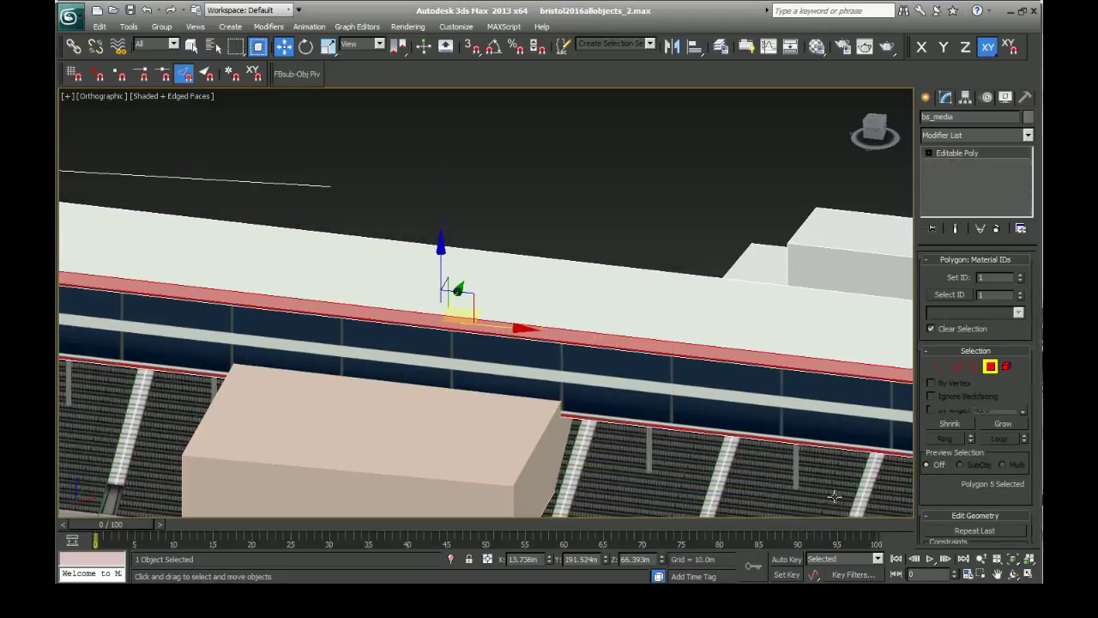
- Add an Unwrap UVW modifier to the media building and show the grst_s_booth texture in the UV editor
{"action": "left_click", "coordinate": [976, 135]}
{"action": "scroll", "coordinate": [971, 257], "scroll_direction": "down", "scroll_amount": 10}
{"action": "left_click", "coordinate": [964, 458]}
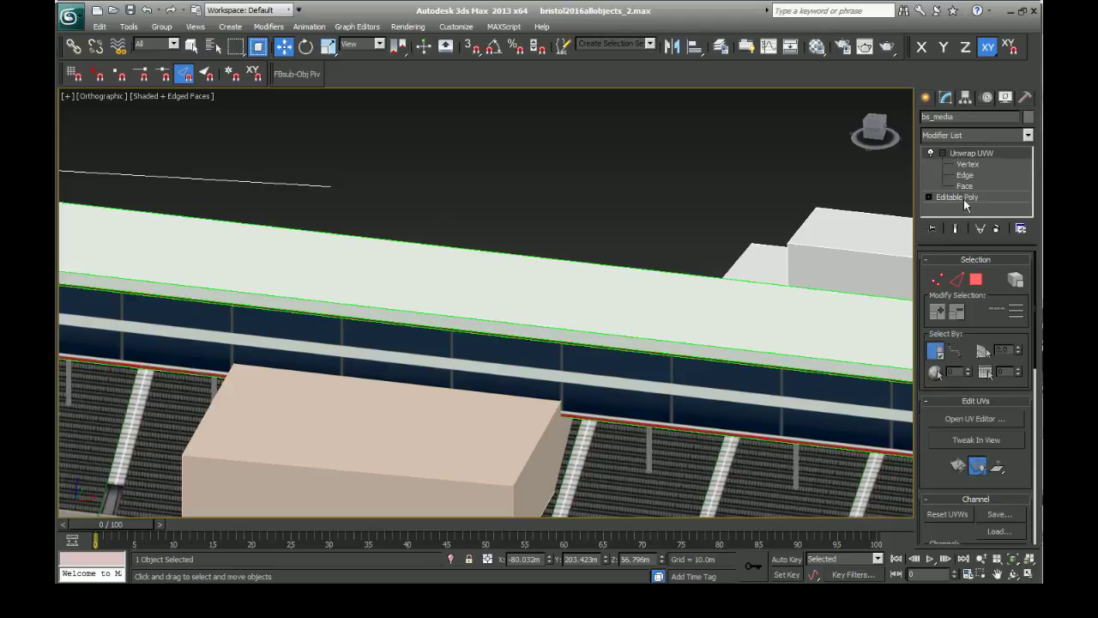
{"action": "left_click", "coordinate": [969, 419]}
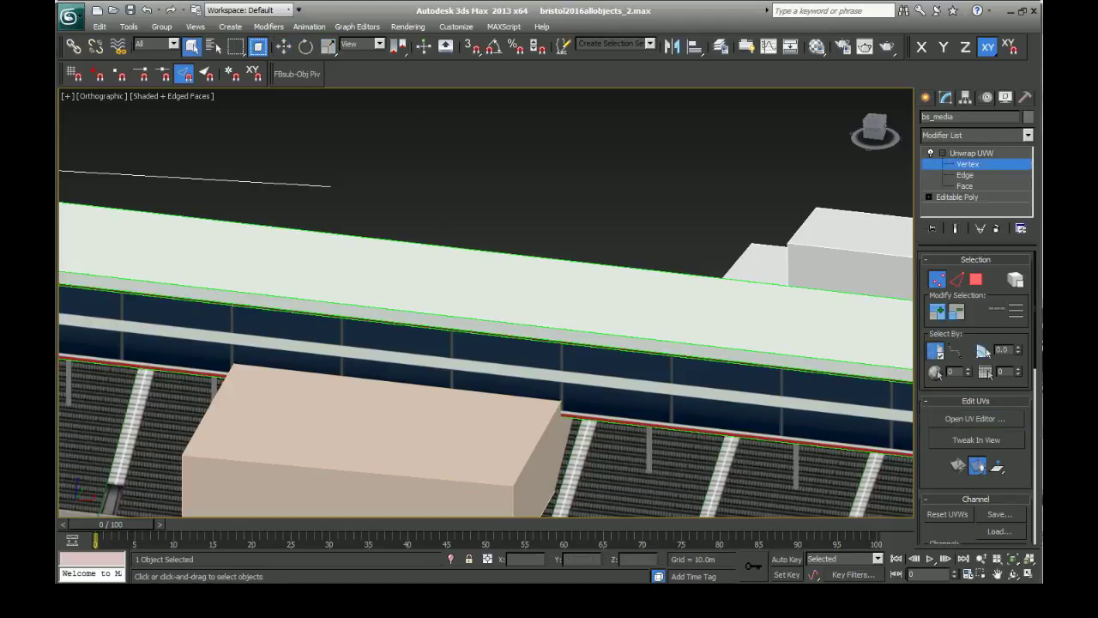
{"action": "left_click", "coordinate": [975, 418]}
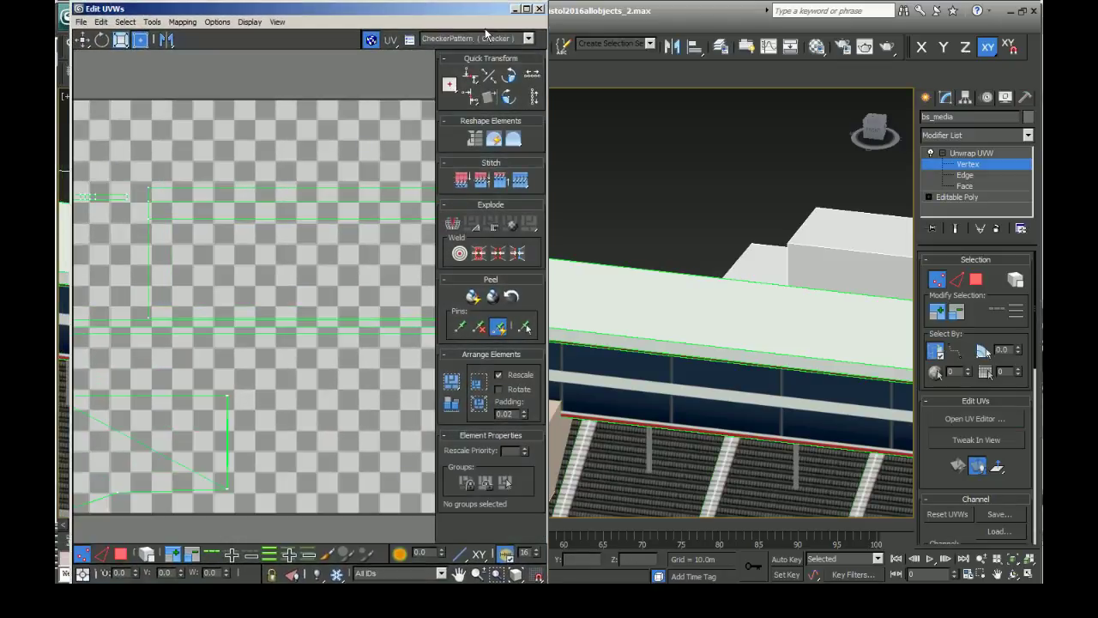
{"action": "left_click", "coordinate": [497, 38]}
{"action": "left_click", "coordinate": [485, 54]}
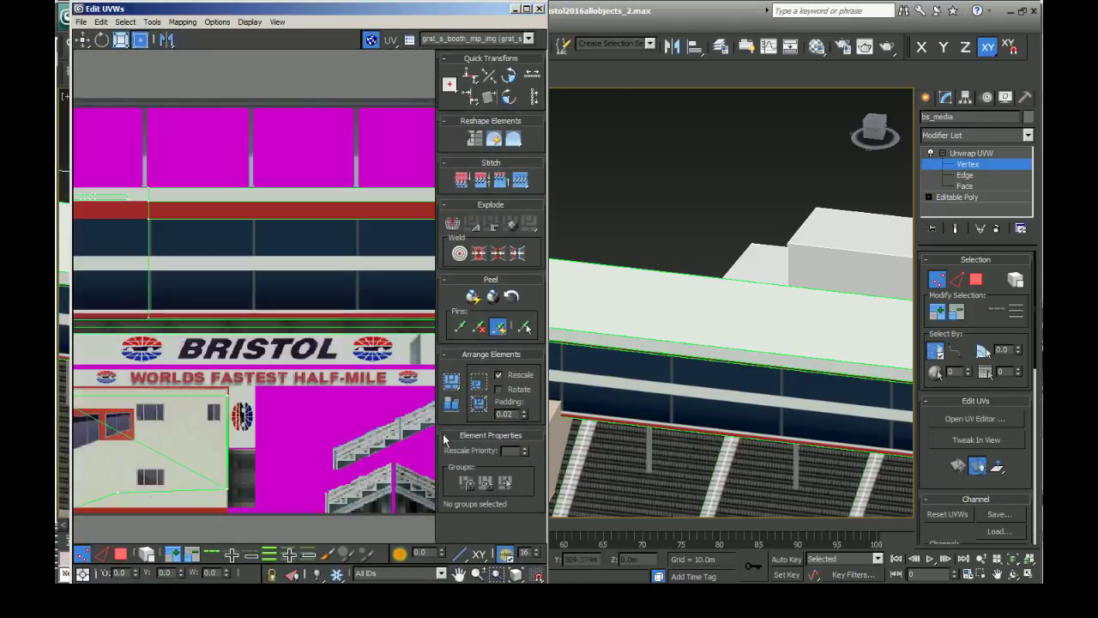
- Configure the unwrap options to tile the bitmap, with more tiles and a higher tile brightness
{"action": "scroll", "coordinate": [182, 357], "scroll_direction": "down", "scroll_amount": 8}
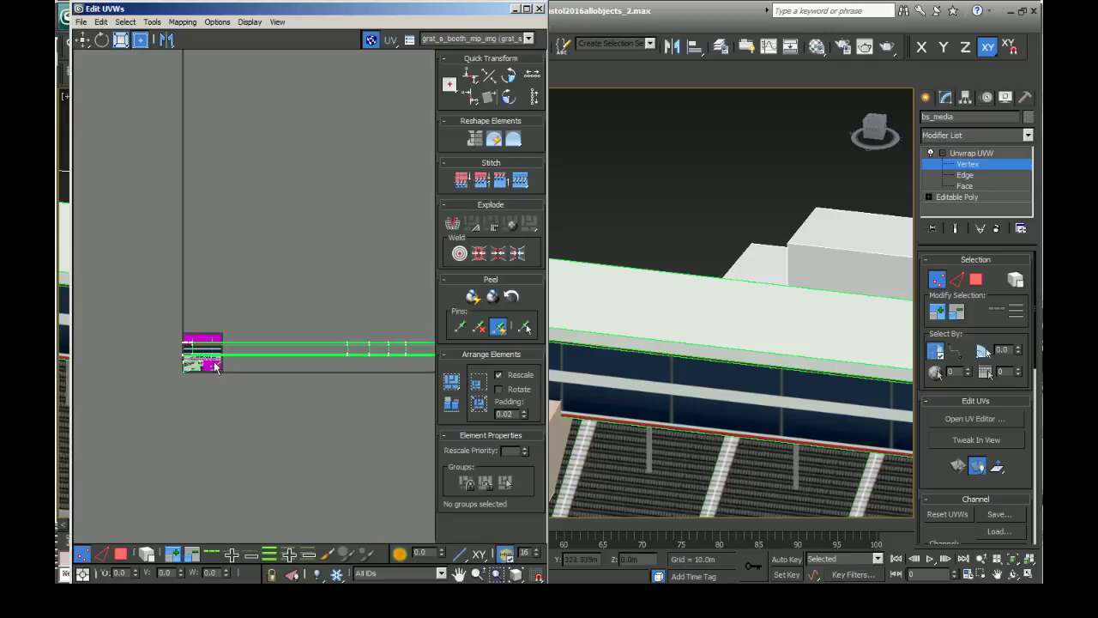
{"action": "left_click", "coordinate": [217, 21]}
{"action": "left_click", "coordinate": [227, 87]}
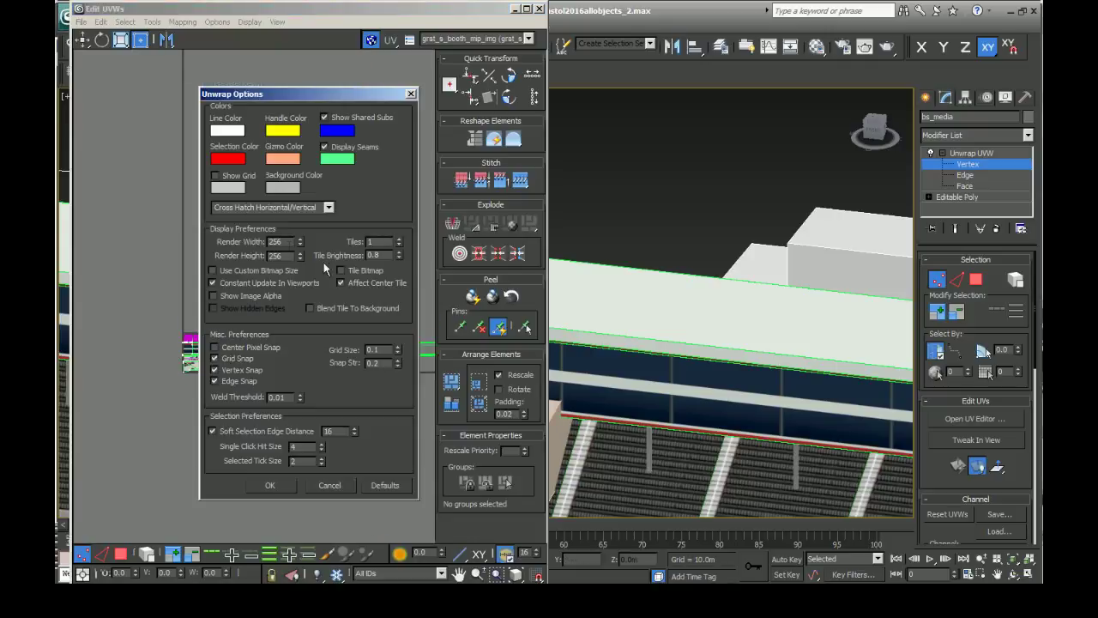
{"action": "left_click_drag", "start_coordinate": [400, 244], "coordinate": [399, 188]}
{"action": "left_click_drag", "start_coordinate": [399, 252], "coordinate": [399, 245]}
{"action": "left_click", "coordinate": [342, 270]}
{"action": "left_click", "coordinate": [270, 485]}
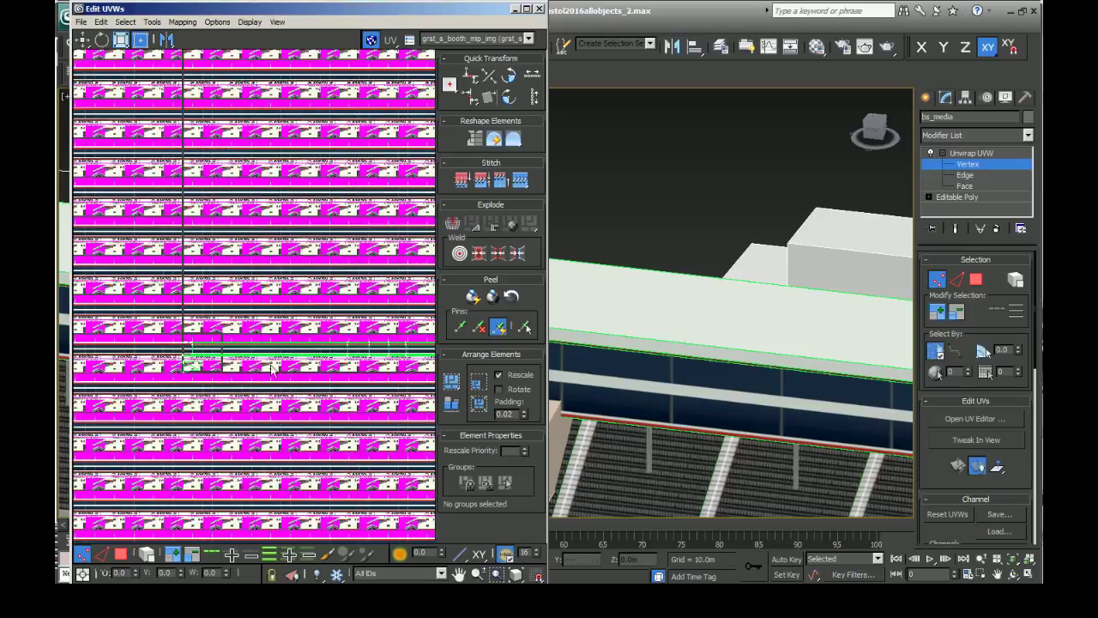
- Examine how the media building's UVs extend across the repeated booth texture and line up with its window and fascia bands
{"action": "scroll", "coordinate": [194, 401], "scroll_direction": "up", "scroll_amount": 5}
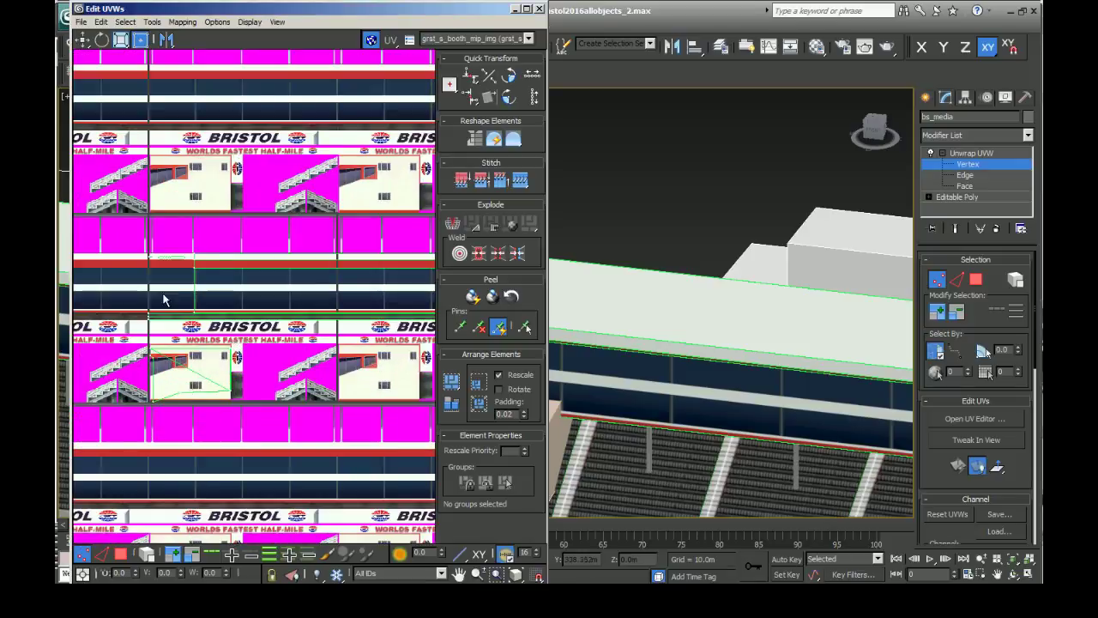
{"action": "scroll", "coordinate": [165, 315], "scroll_direction": "up", "scroll_amount": 3}
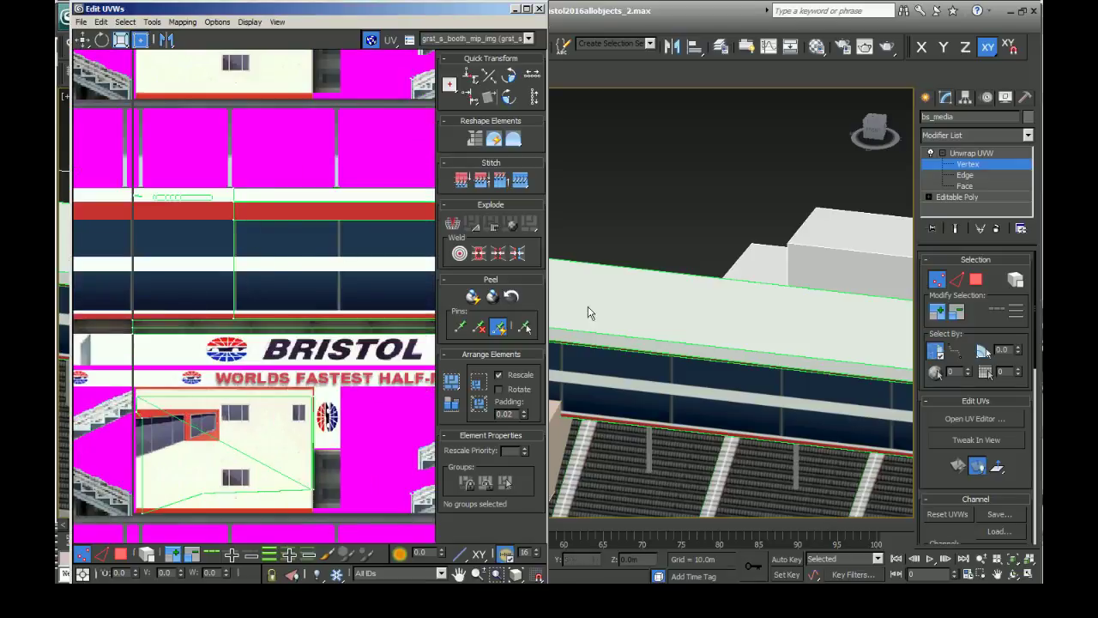
{"action": "scroll", "coordinate": [160, 347], "scroll_direction": "down", "scroll_amount": 6}
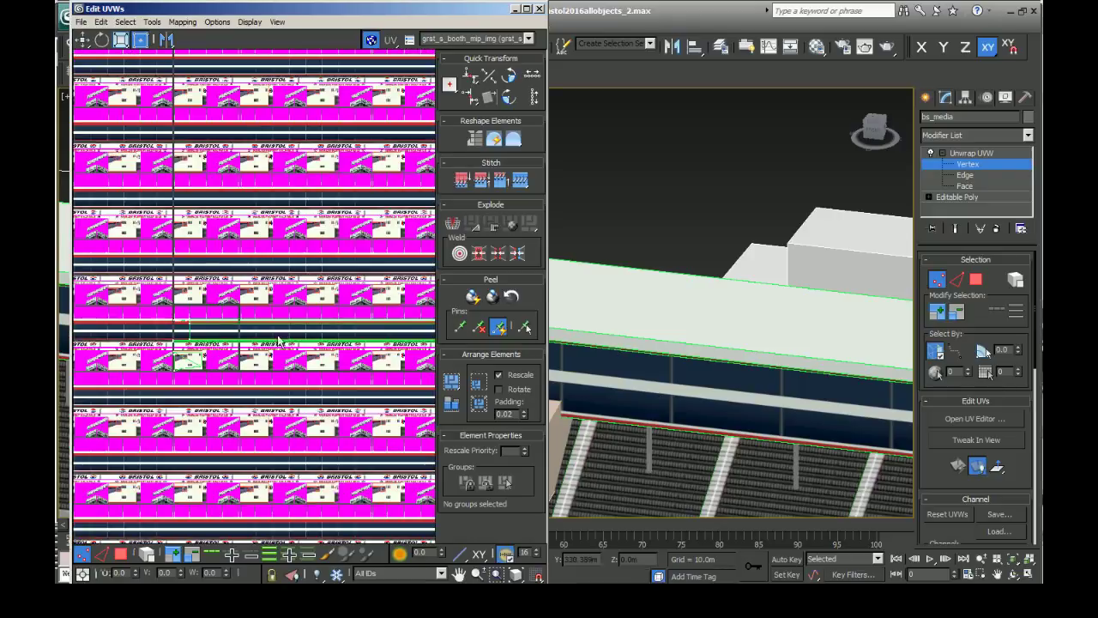
{"action": "scroll", "coordinate": [347, 356], "scroll_direction": "down", "scroll_amount": 4}
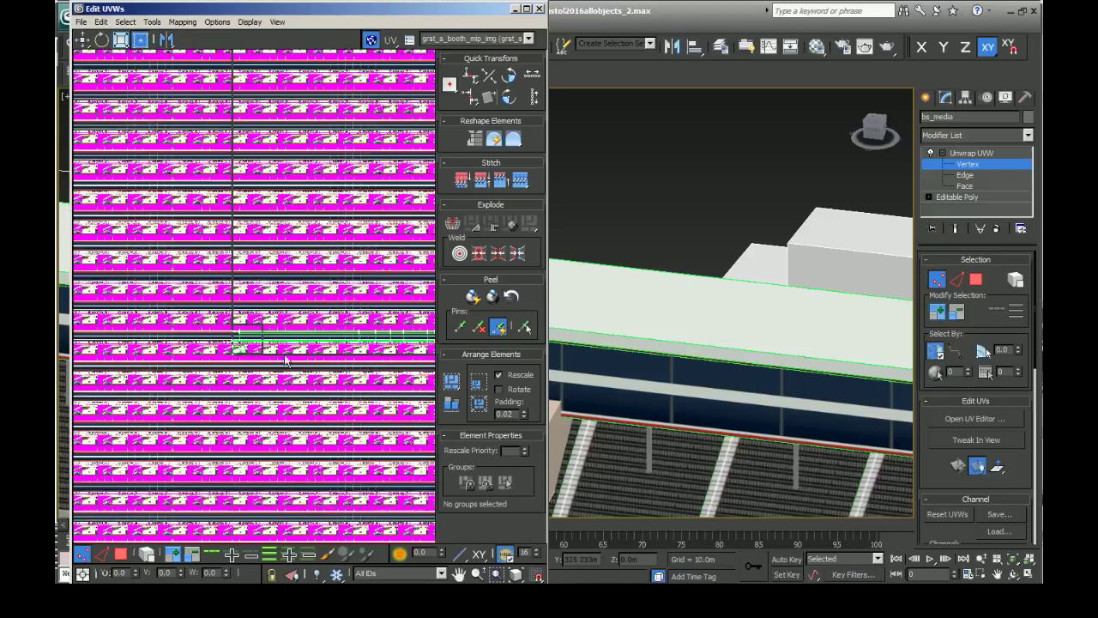
{"action": "scroll", "coordinate": [254, 362], "scroll_direction": "down", "scroll_amount": 1}
{"action": "scroll", "coordinate": [255, 363], "scroll_direction": "up", "scroll_amount": 3}
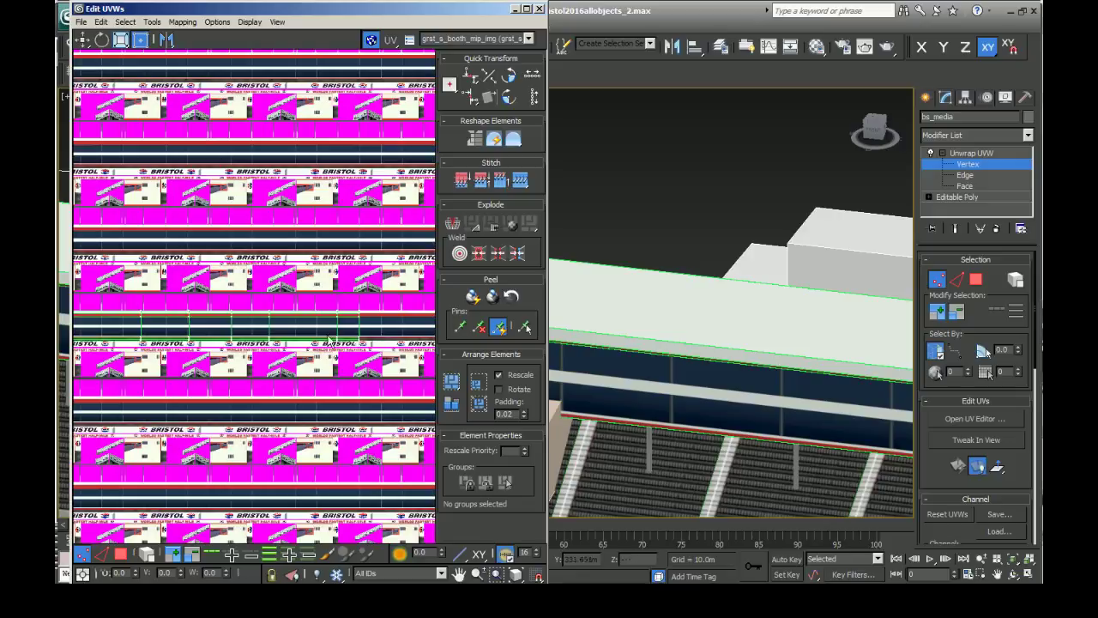
{"action": "scroll", "coordinate": [377, 341], "scroll_direction": "up", "scroll_amount": 1}
{"action": "scroll", "coordinate": [381, 343], "scroll_direction": "up", "scroll_amount": 6}
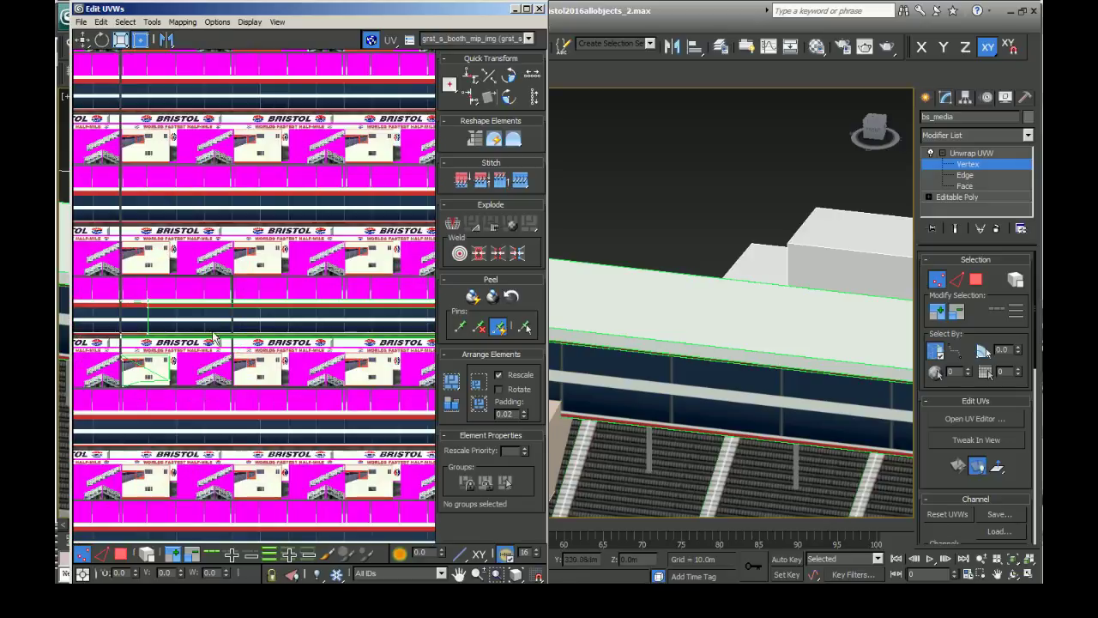
{"action": "scroll", "coordinate": [152, 341], "scroll_direction": "up", "scroll_amount": 2}
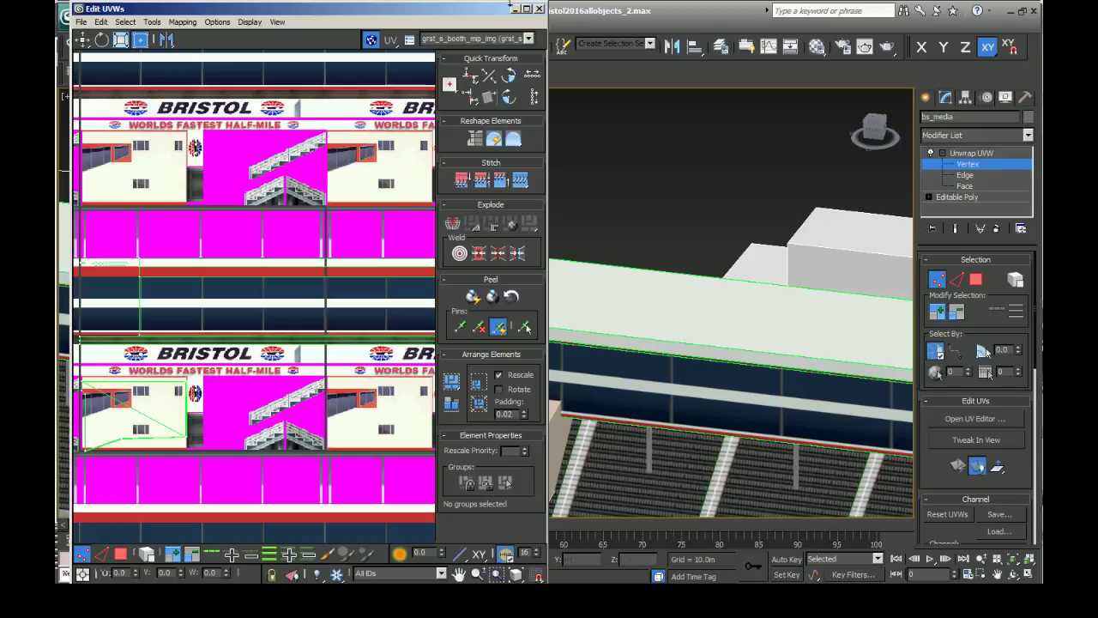
{"action": "scroll", "coordinate": [339, 286], "scroll_direction": "down", "scroll_amount": 3}
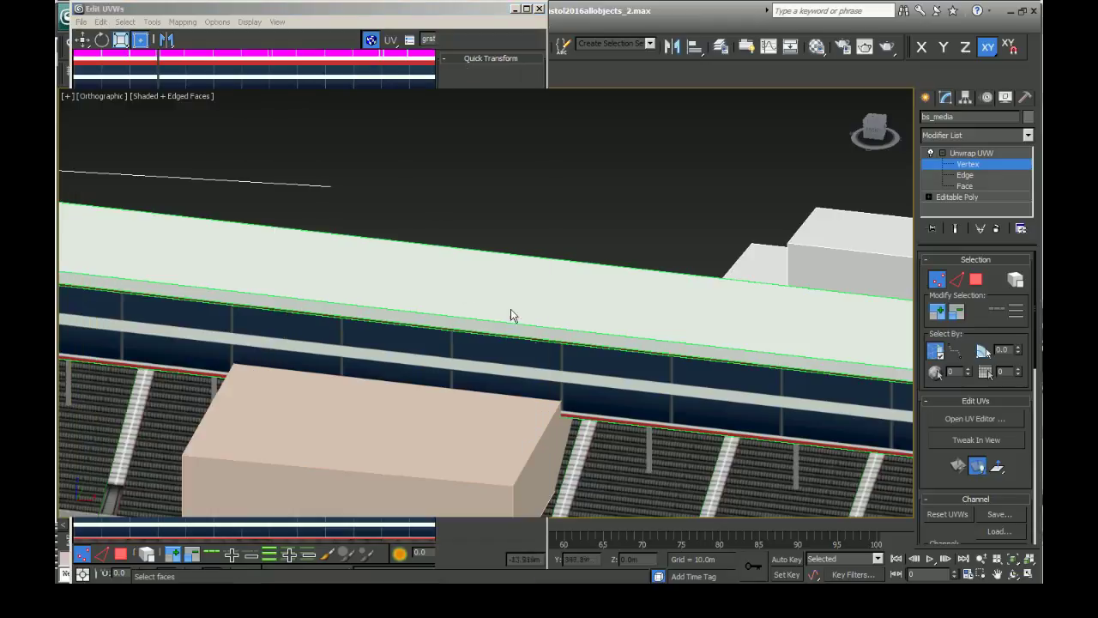
- Close the UV editor and collapse the media building's Unwrap UVW modifier into an Editable Poly
{"action": "left_click", "coordinate": [539, 8]}
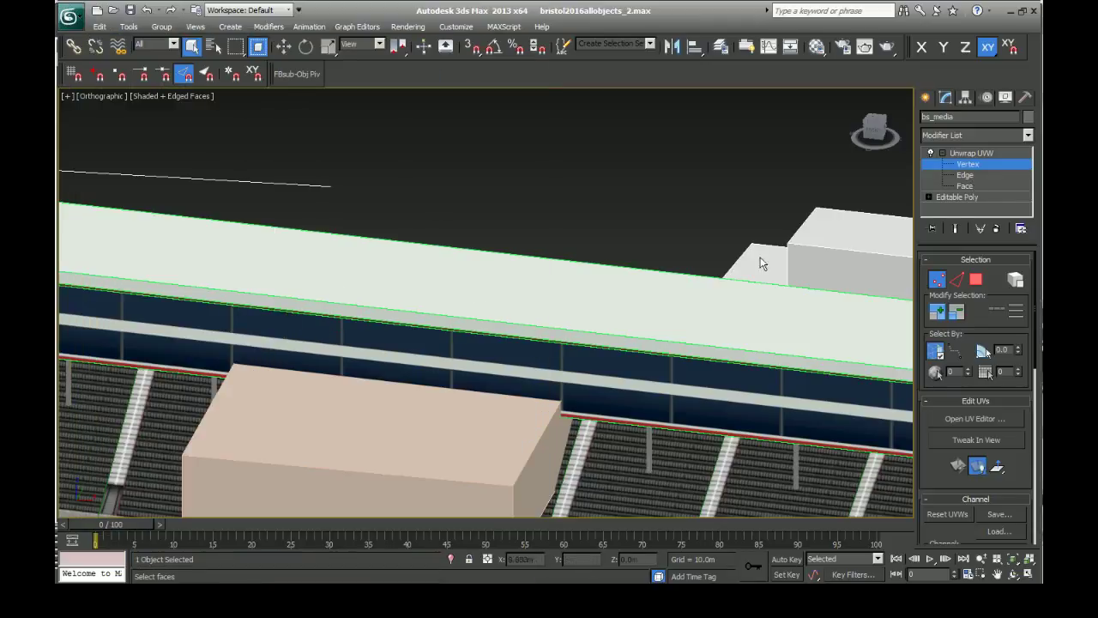
{"action": "right_click", "coordinate": [674, 336]}
{"action": "mouse_move", "coordinate": [745, 464]}
{"action": "left_click", "coordinate": [846, 474]}
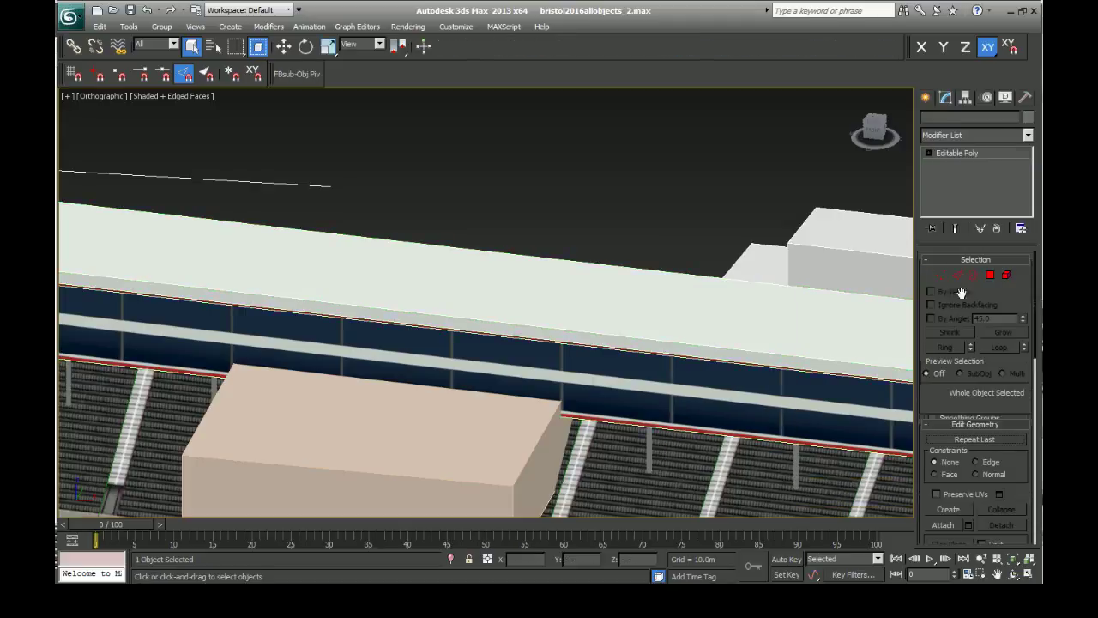
- Cut the media building's roof fascia vertically with edge snapping on, in line with the right end of the beige box
{"action": "left_click", "coordinate": [929, 153]}
{"action": "left_click", "coordinate": [956, 197]}
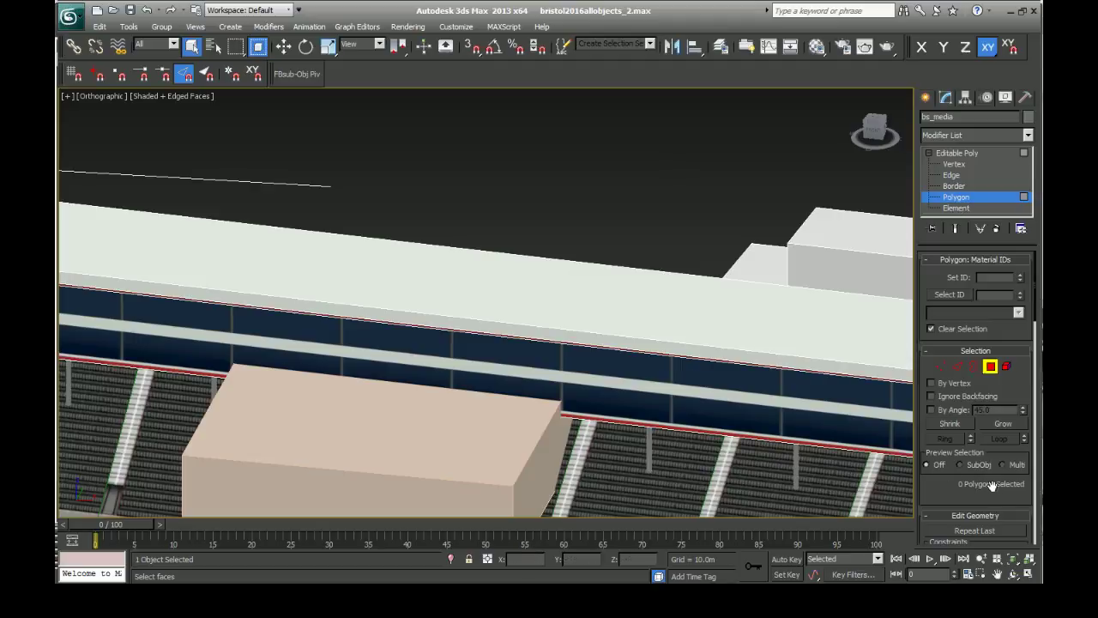
{"action": "scroll", "coordinate": [983, 499], "scroll_direction": "down", "scroll_amount": 3}
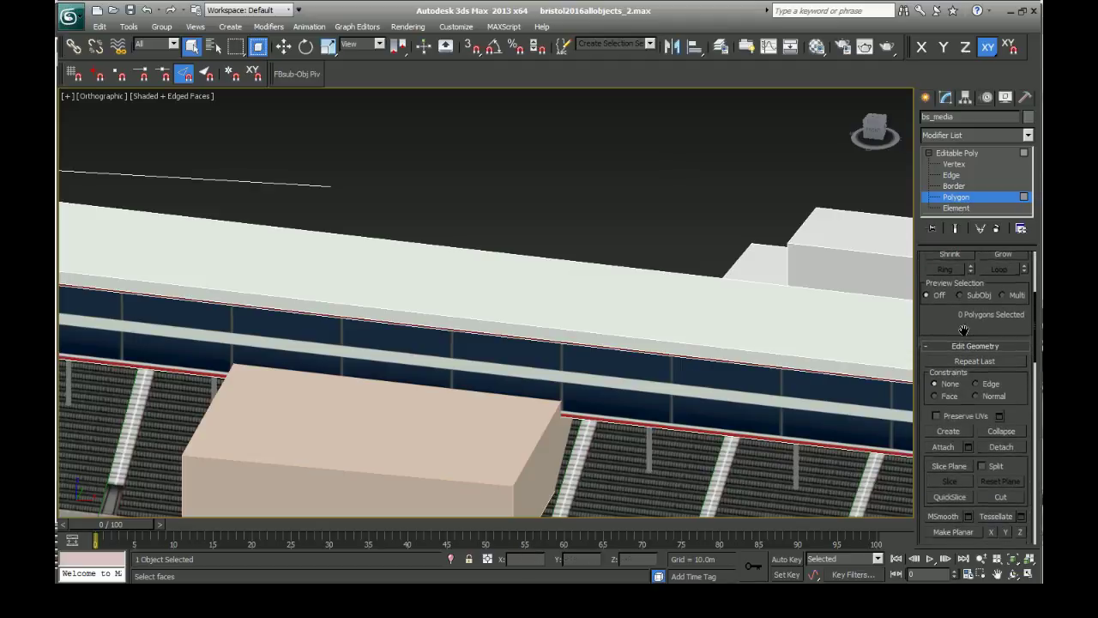
{"action": "left_click", "coordinate": [999, 503]}
{"action": "left_click", "coordinate": [472, 46]}
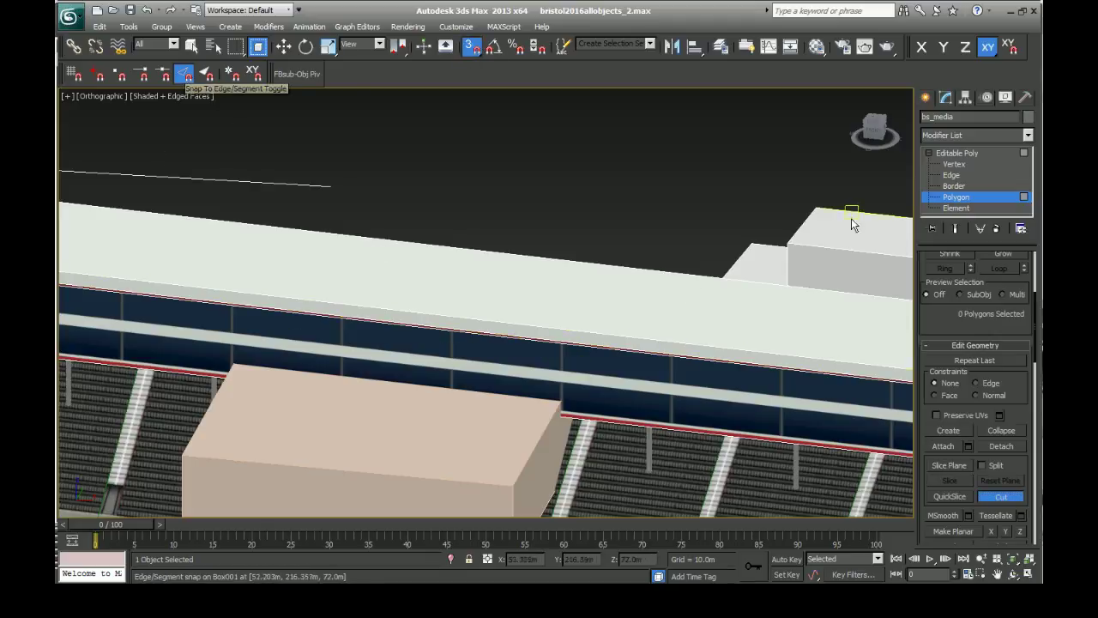
{"action": "left_click", "coordinate": [998, 574]}
{"action": "left_click_drag", "start_coordinate": [757, 485], "coordinate": [704, 486]}
{"action": "scroll", "coordinate": [558, 415], "scroll_direction": "up", "scroll_amount": 5}
{"action": "left_click_drag", "start_coordinate": [578, 448], "coordinate": [566, 342]}
{"action": "right_click", "coordinate": [564, 342]}
{"action": "right_click", "coordinate": [563, 344]}
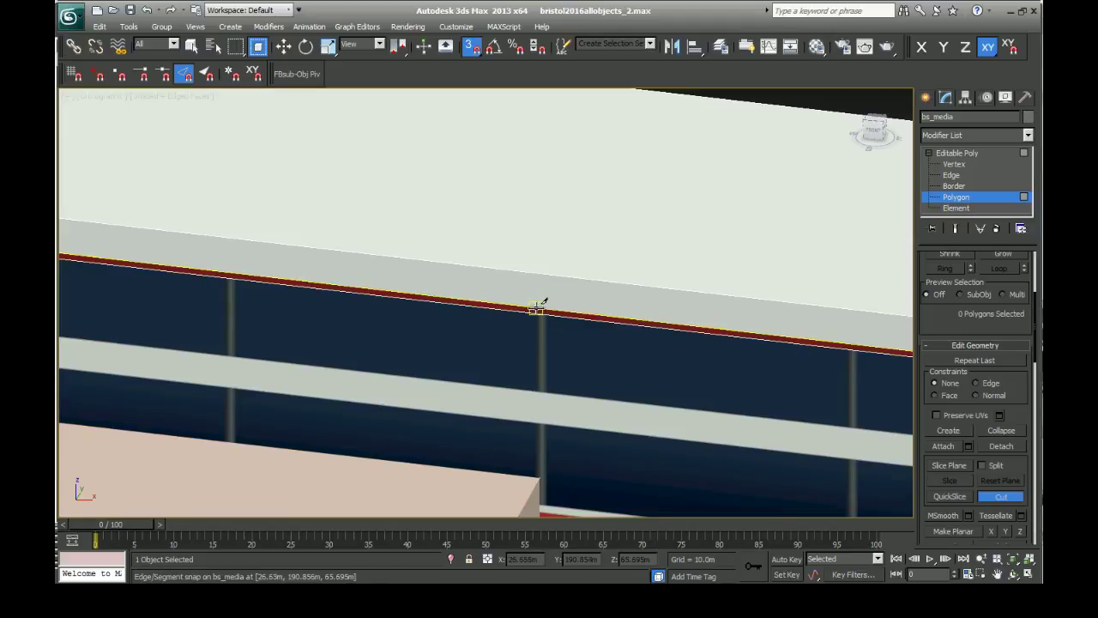
{"action": "left_click", "coordinate": [537, 306]}
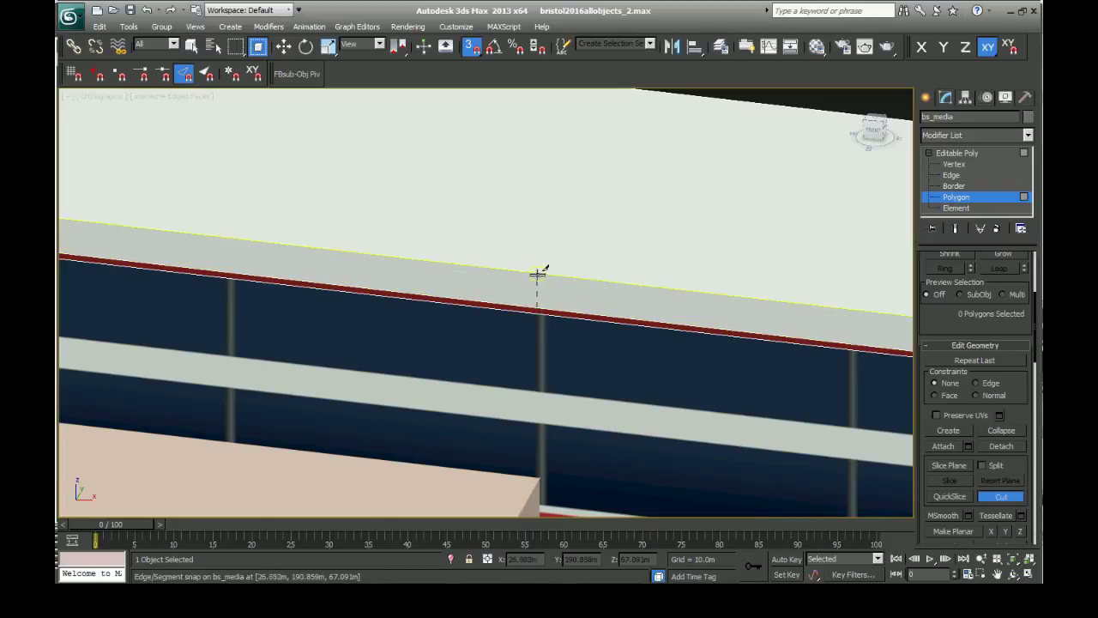
{"action": "left_click", "coordinate": [537, 273]}
{"action": "right_click", "coordinate": [474, 376]}
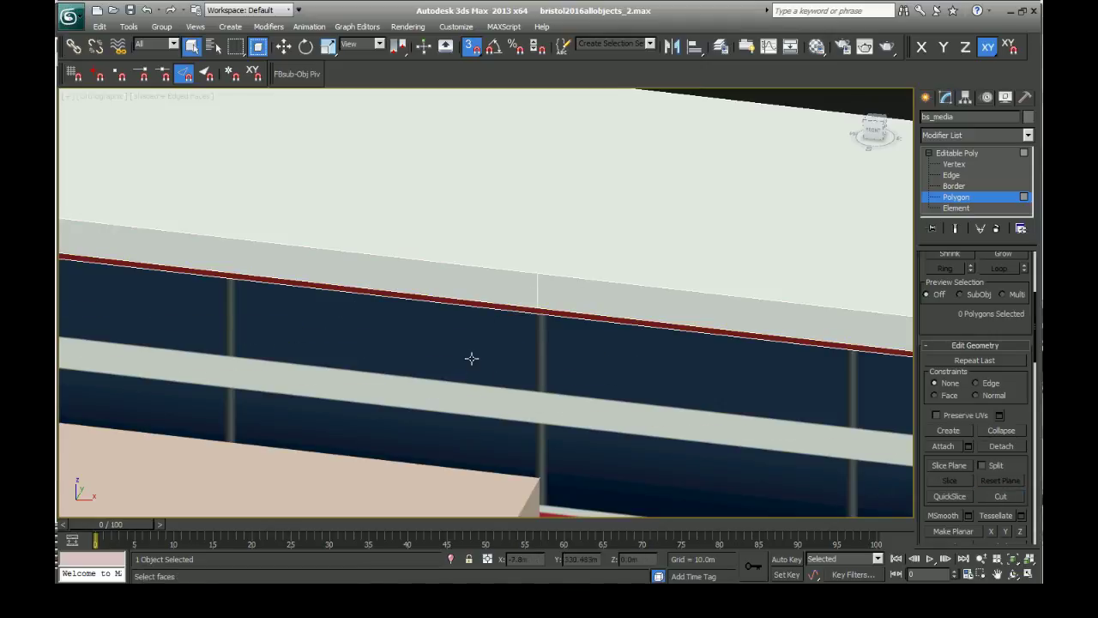
- Cut a second vertical edge across the roof fascia at the window divider in line with the left end of the beige box
{"action": "scroll", "coordinate": [386, 282], "scroll_direction": "down", "scroll_amount": 2}
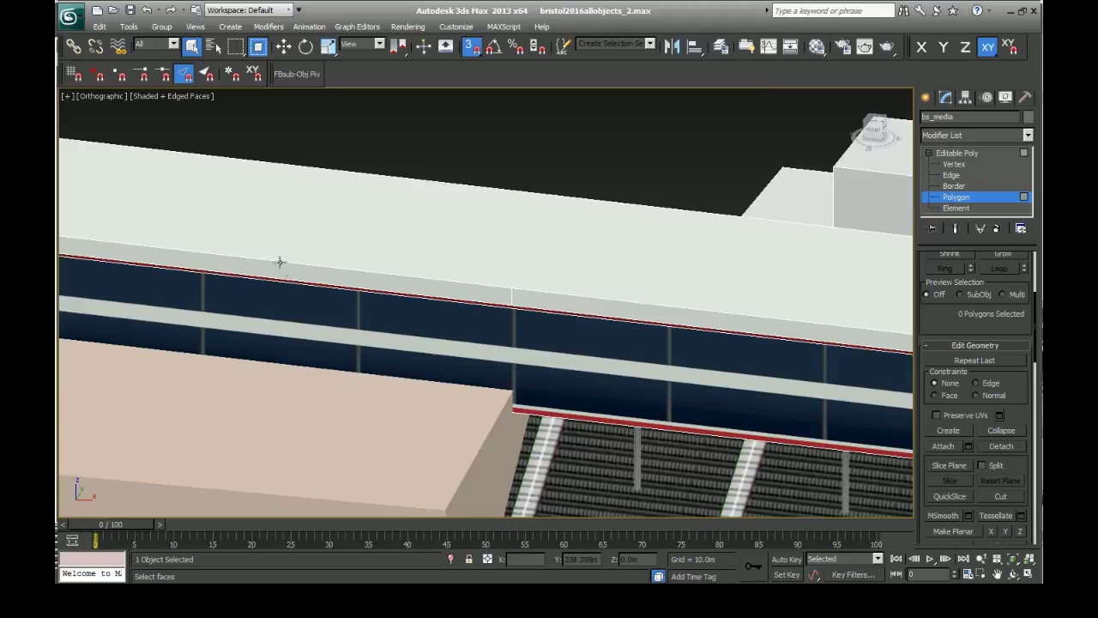
{"action": "scroll", "coordinate": [216, 272], "scroll_direction": "down", "scroll_amount": 2}
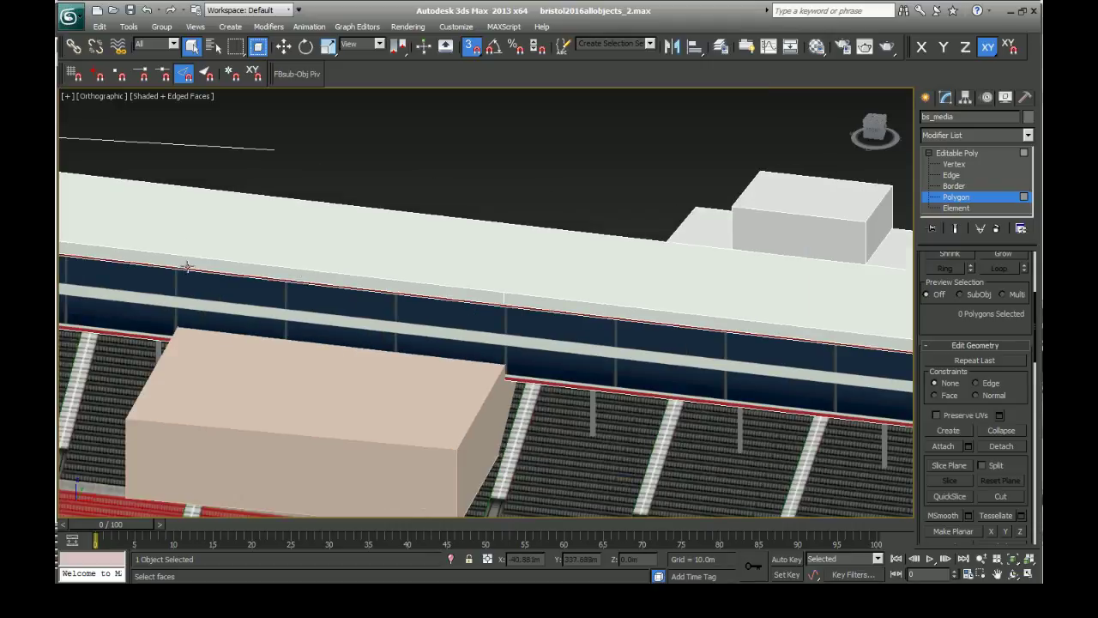
{"action": "scroll", "coordinate": [502, 301], "scroll_direction": "up", "scroll_amount": 6}
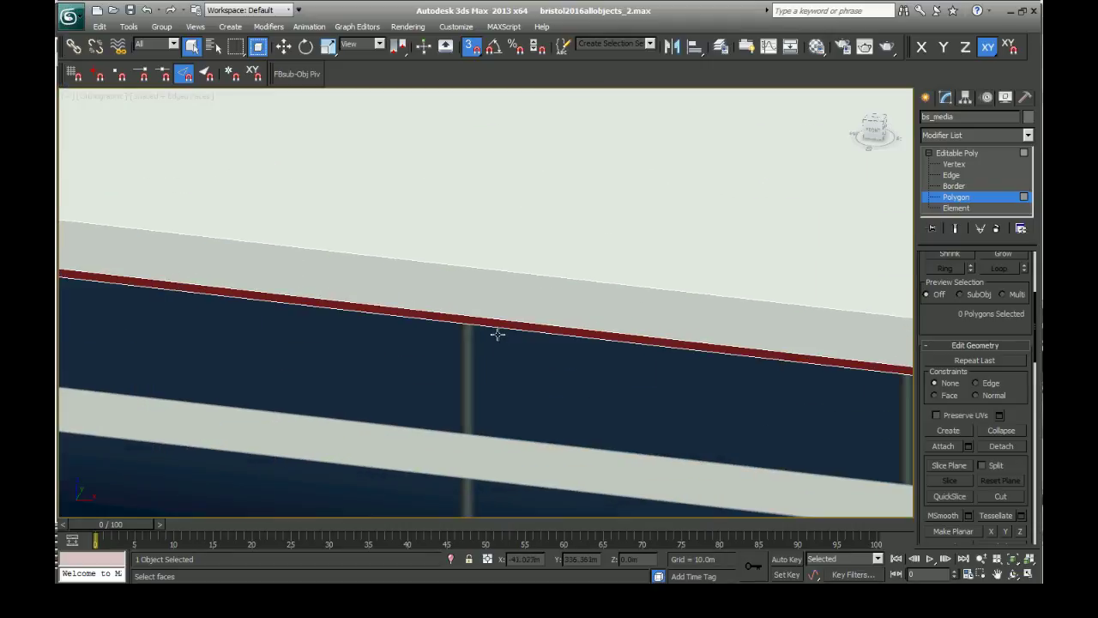
{"action": "left_click", "coordinate": [1002, 497]}
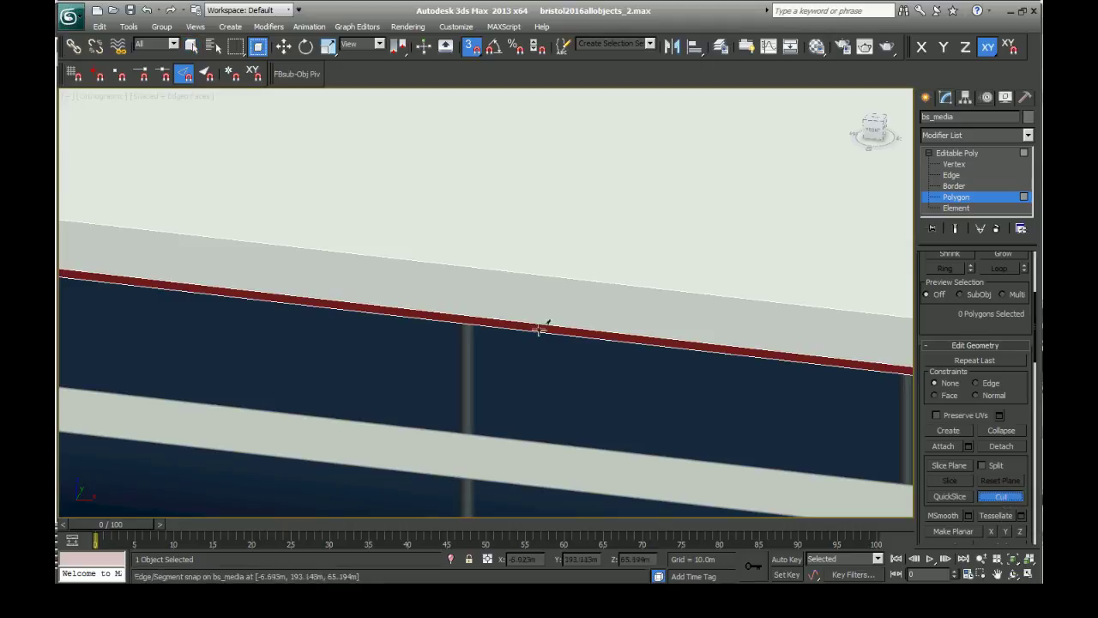
{"action": "left_click", "coordinate": [471, 316]}
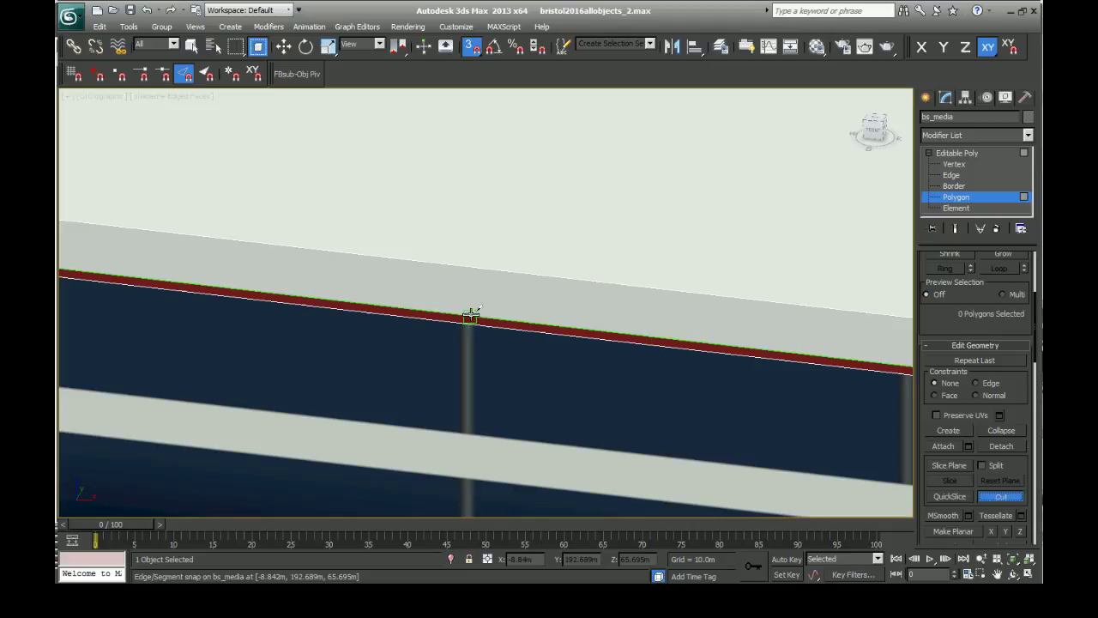
{"action": "left_click", "coordinate": [471, 266]}
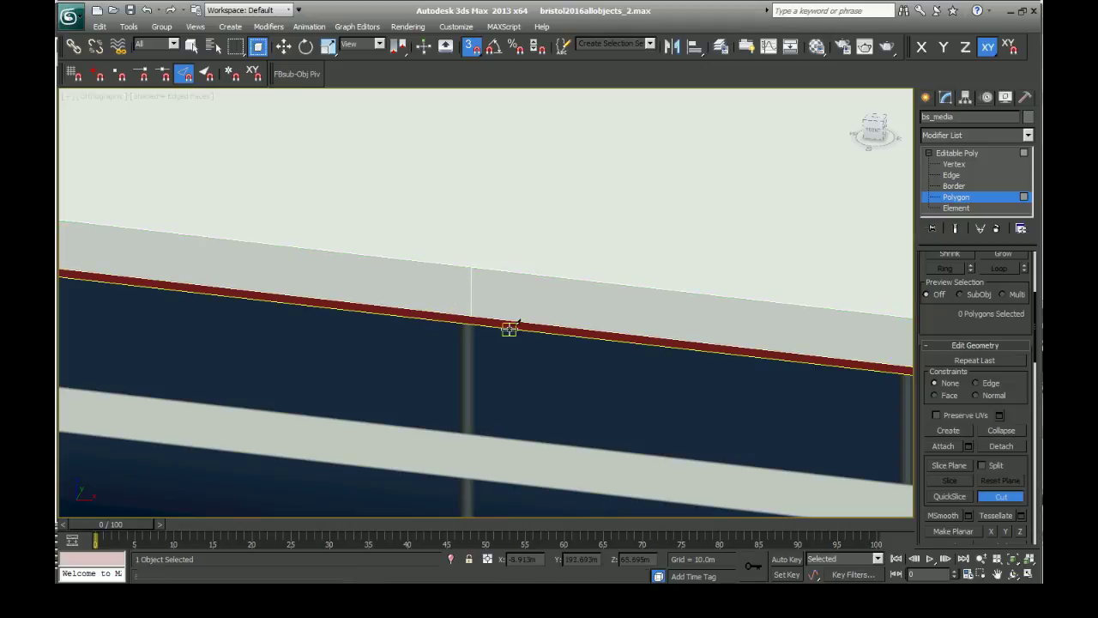
{"action": "scroll", "coordinate": [489, 378], "scroll_direction": "down", "scroll_amount": 2}
{"action": "scroll", "coordinate": [506, 361], "scroll_direction": "down", "scroll_amount": 1}
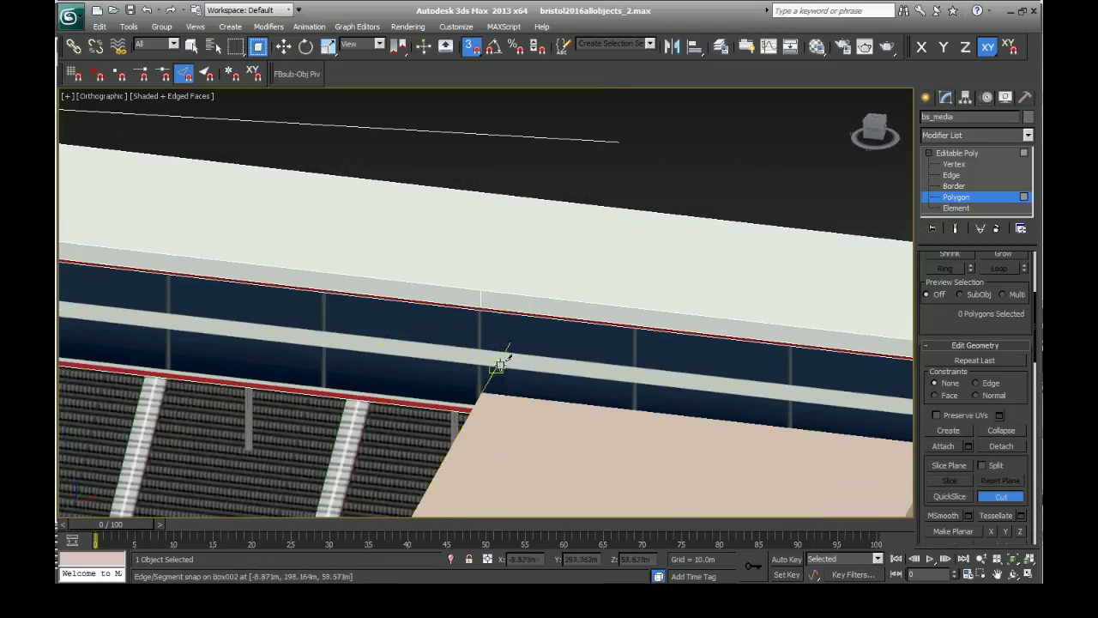
{"action": "scroll", "coordinate": [510, 361], "scroll_direction": "down", "scroll_amount": 1}
{"action": "scroll", "coordinate": [532, 348], "scroll_direction": "down", "scroll_amount": 1}
{"action": "right_click", "coordinate": [548, 283]}
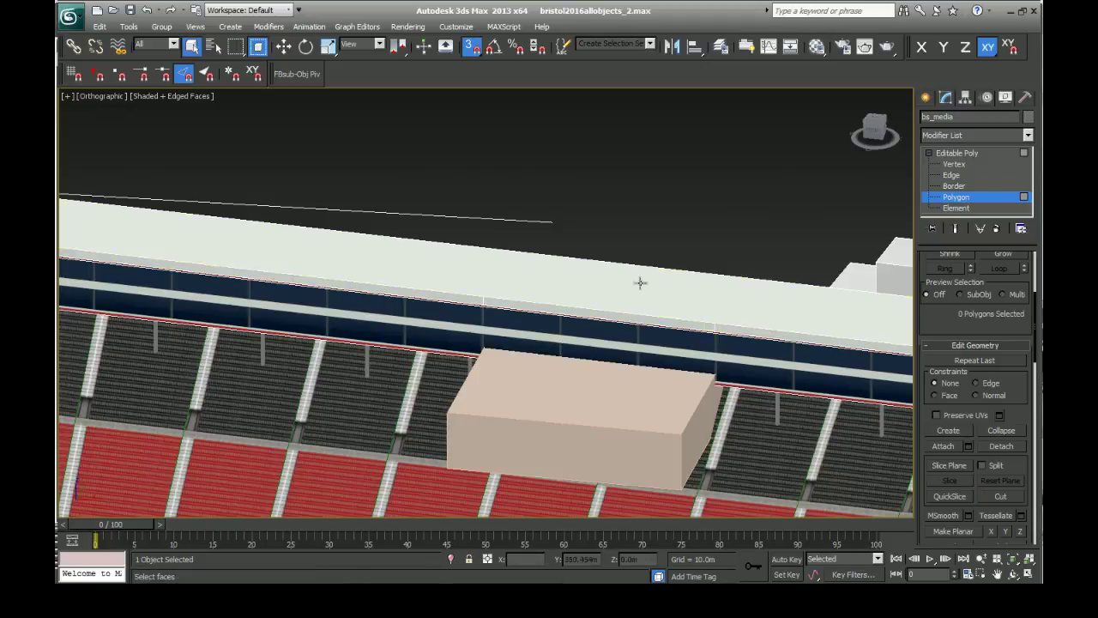
- Detach the fascia polygon between the two cuts to its own element within the media building
{"action": "left_click", "coordinate": [646, 320]}
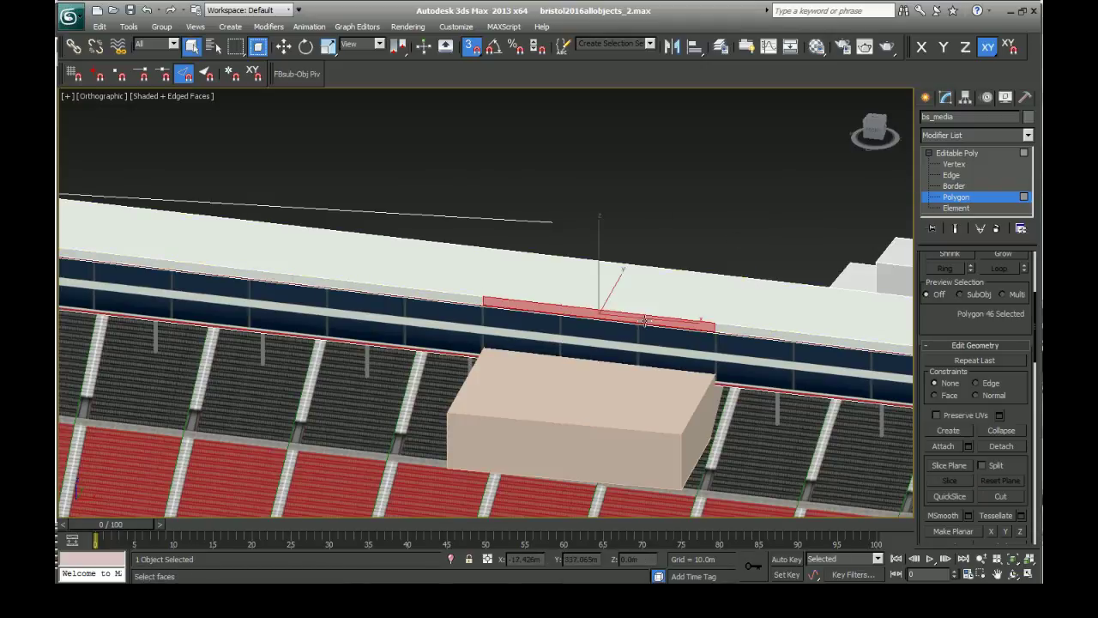
{"action": "scroll", "coordinate": [1015, 417], "scroll_direction": "down", "scroll_amount": 5}
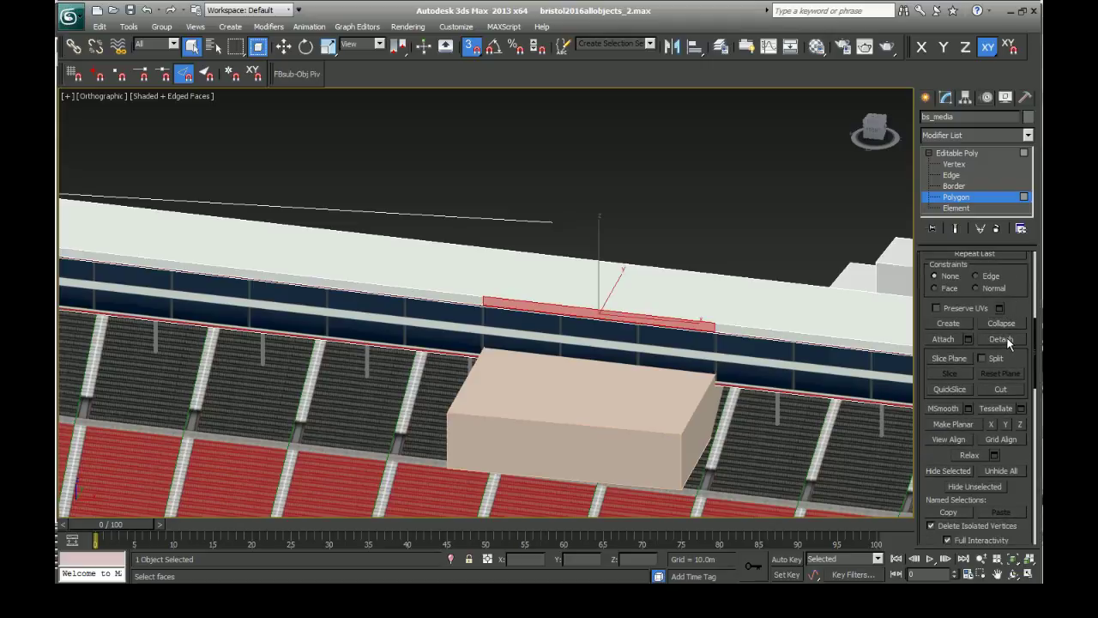
{"action": "left_click", "coordinate": [1001, 339]}
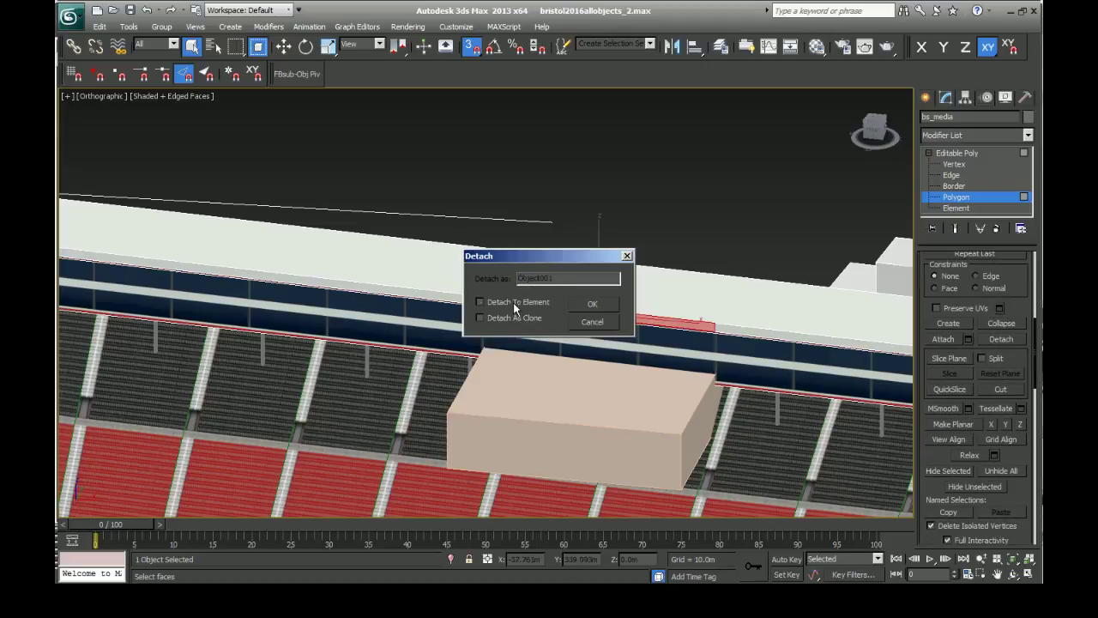
{"action": "left_click", "coordinate": [592, 305]}
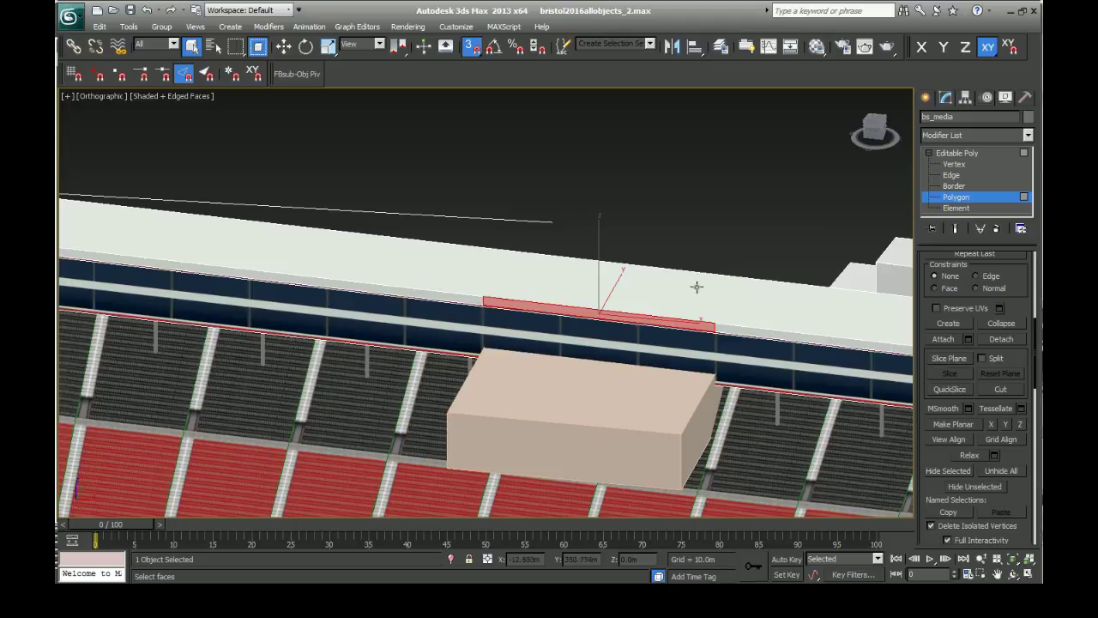
- Apply Unwrap UVW to the media building again and open its faces in the UV editor over the grst_s_booth texture
{"action": "right_click", "coordinate": [657, 314]}
{"action": "mouse_move", "coordinate": [768, 442]}
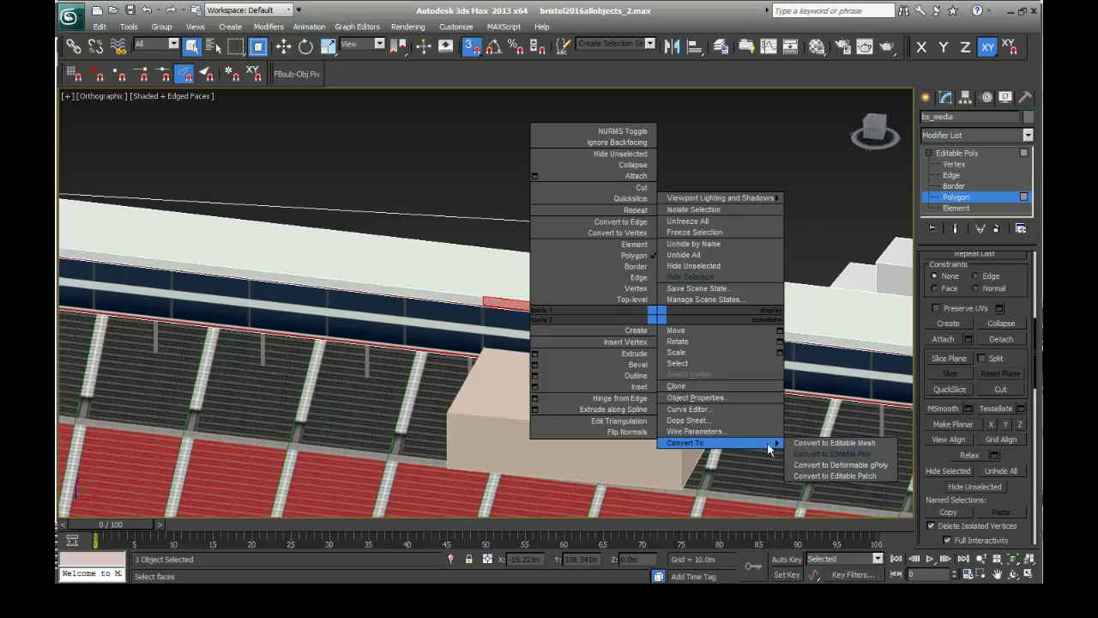
{"action": "left_click", "coordinate": [821, 455]}
{"action": "left_click", "coordinate": [974, 135]}
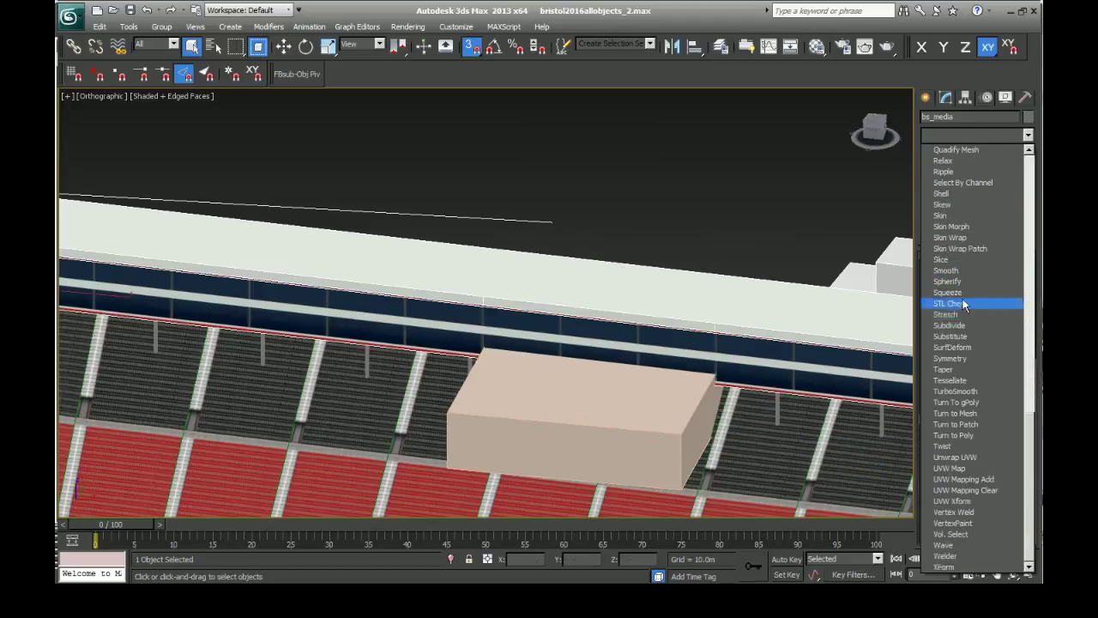
{"action": "left_click", "coordinate": [954, 457]}
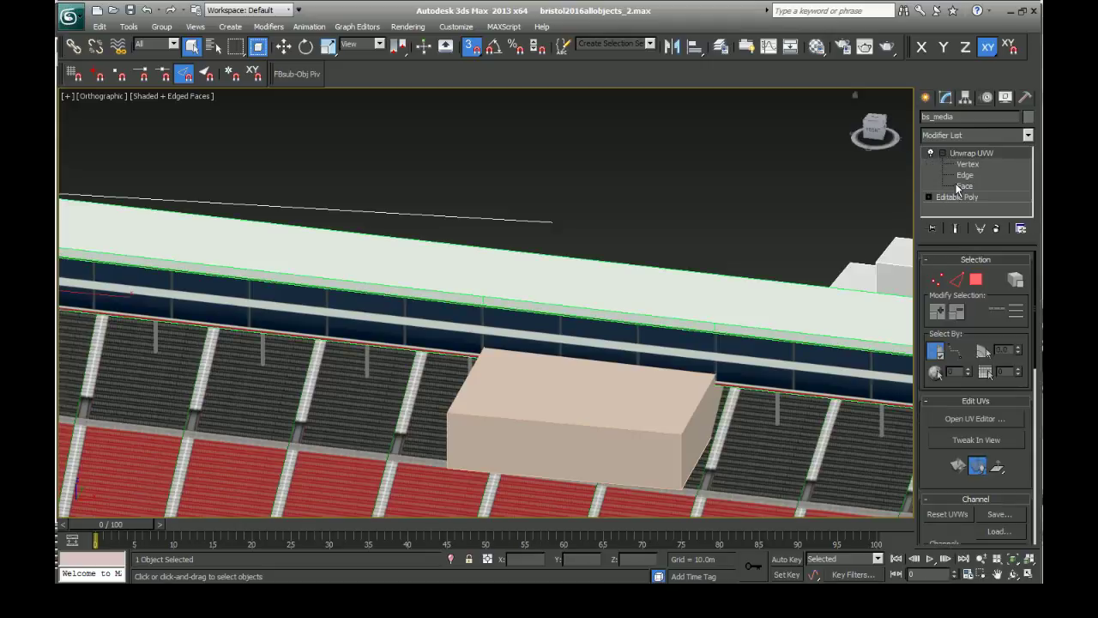
{"action": "left_click", "coordinate": [962, 185]}
{"action": "left_click", "coordinate": [967, 421]}
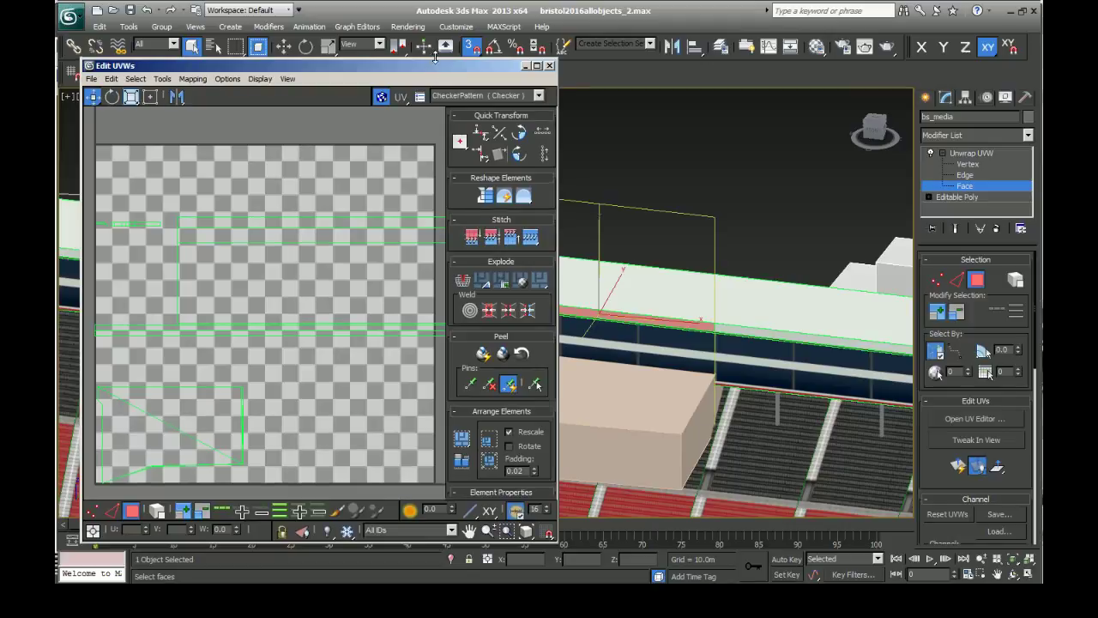
{"action": "left_click", "coordinate": [469, 40]}
{"action": "left_click", "coordinate": [475, 65]}
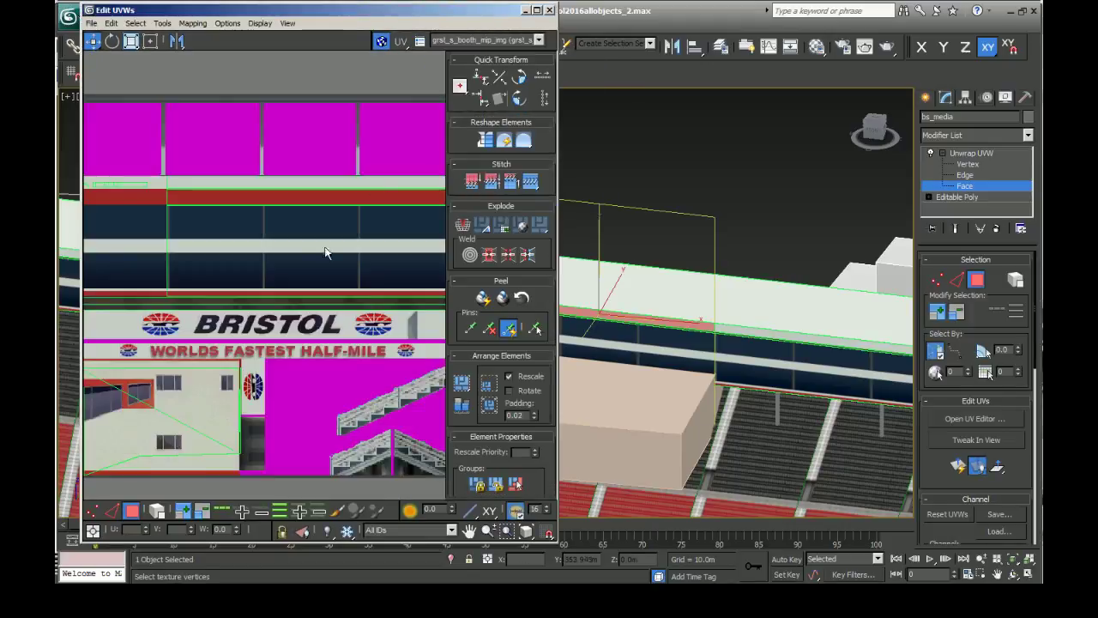
- Move the detached fascia face's UVs off the long fascia strip to the lower part of the booth texture
{"action": "scroll", "coordinate": [281, 246], "scroll_direction": "down", "scroll_amount": 5}
{"action": "scroll", "coordinate": [293, 230], "scroll_direction": "up", "scroll_amount": 4}
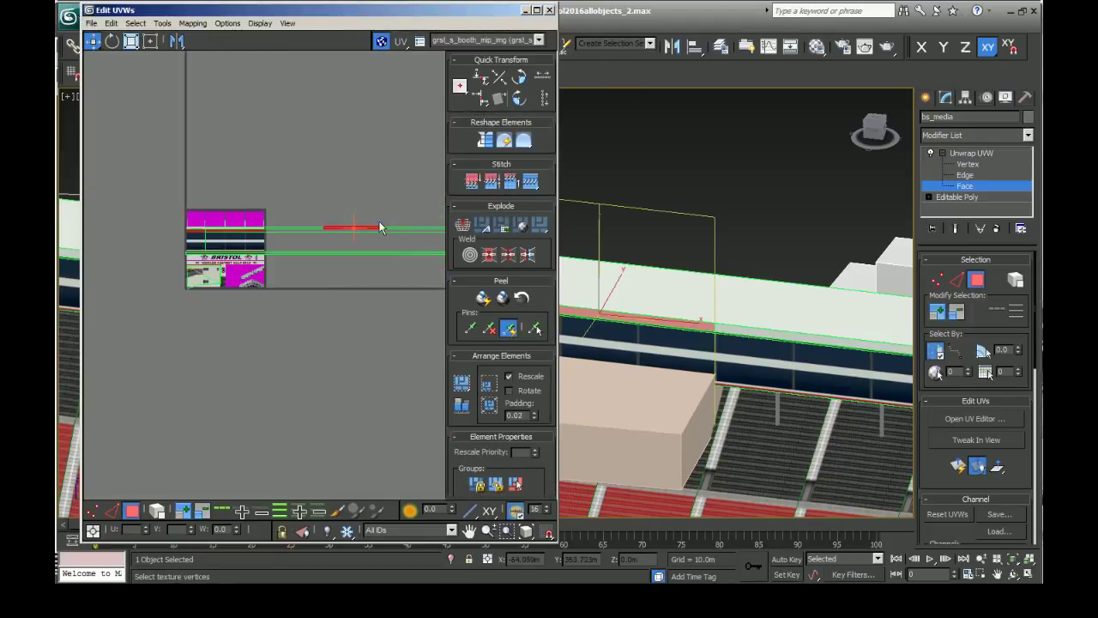
{"action": "scroll", "coordinate": [346, 226], "scroll_direction": "up", "scroll_amount": 2}
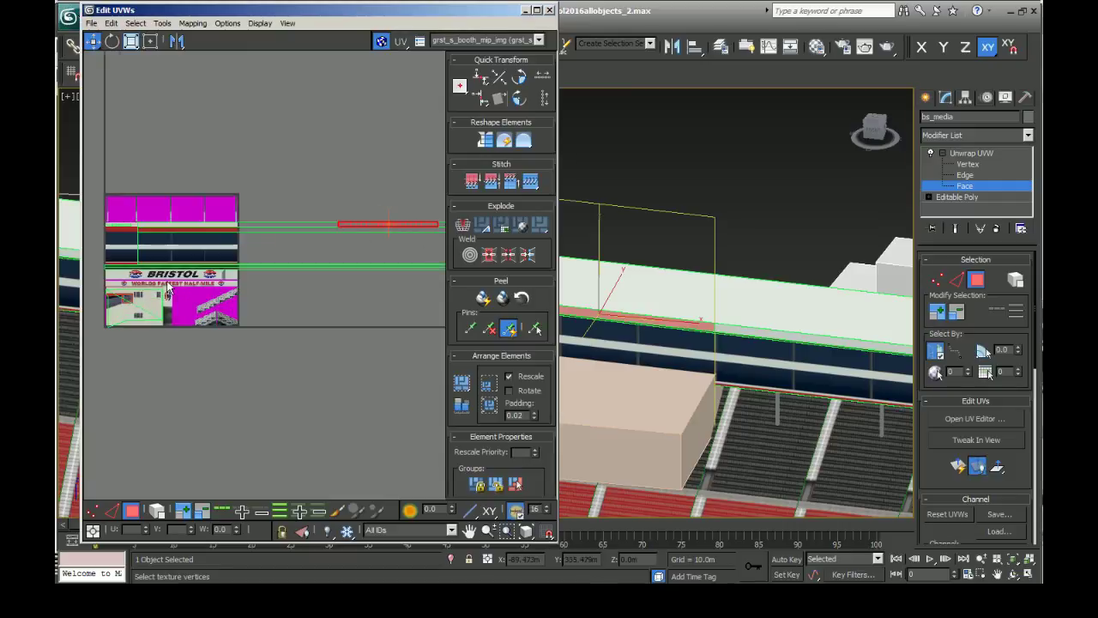
{"action": "scroll", "coordinate": [167, 285], "scroll_direction": "down", "scroll_amount": 2}
{"action": "scroll", "coordinate": [326, 255], "scroll_direction": "up", "scroll_amount": 3}
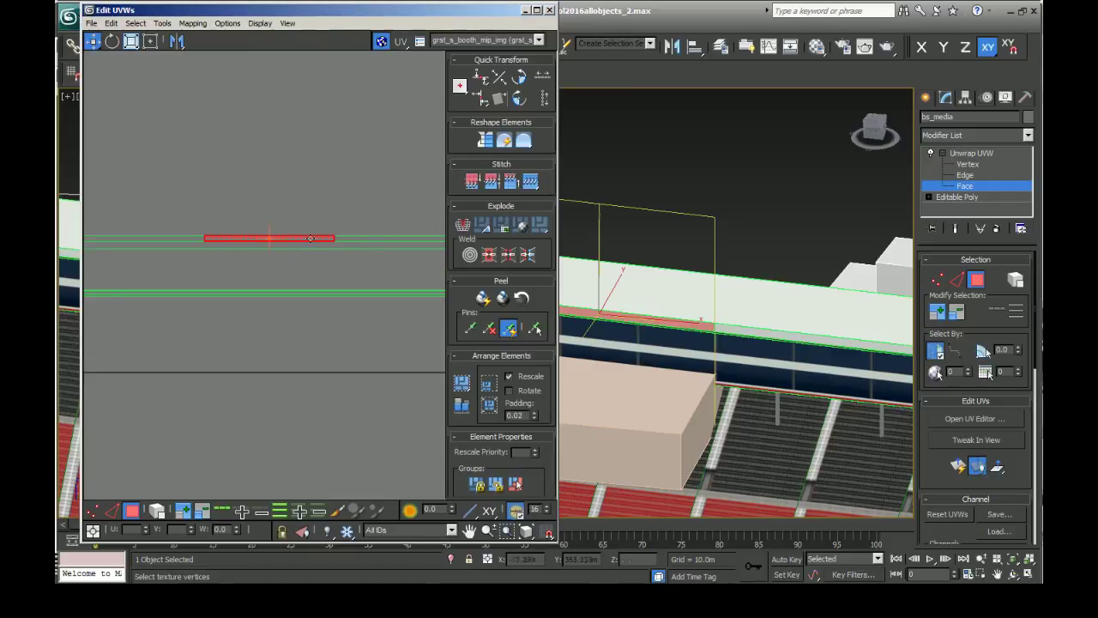
{"action": "scroll", "coordinate": [382, 244], "scroll_direction": "down", "scroll_amount": 3}
{"action": "scroll", "coordinate": [296, 257], "scroll_direction": "up", "scroll_amount": 1}
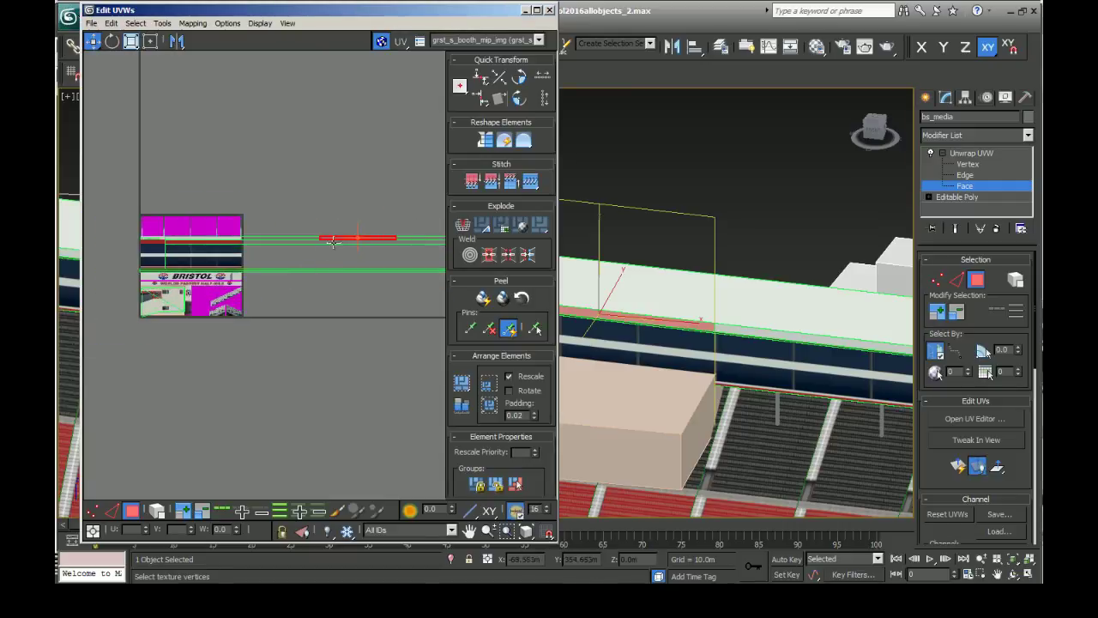
{"action": "left_click_drag", "start_coordinate": [333, 242], "coordinate": [235, 295]}
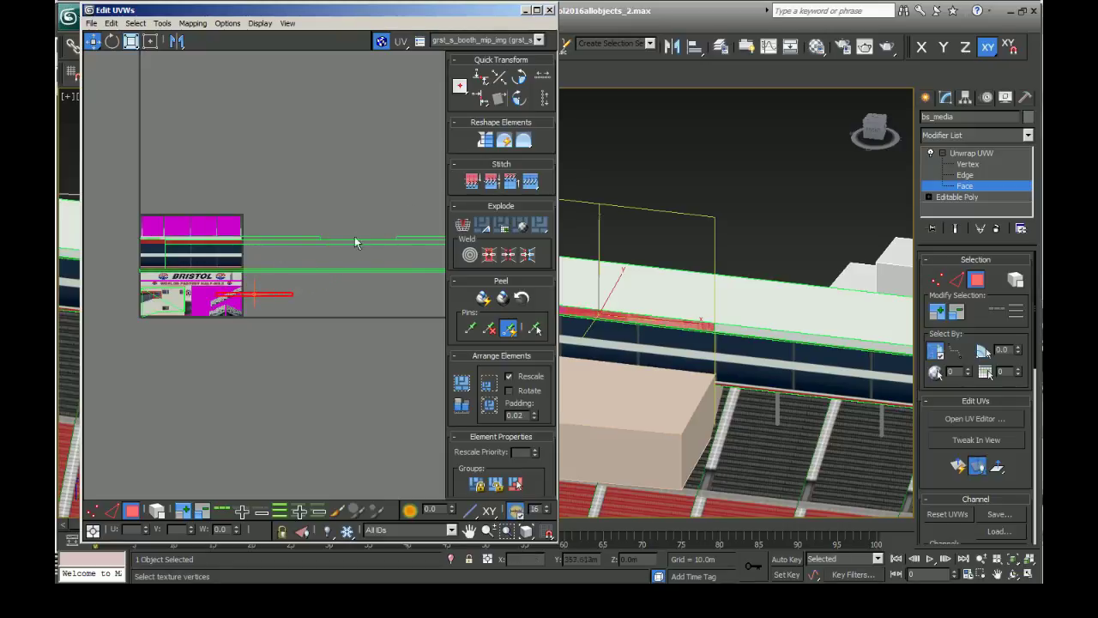
- Align the fascia face's UVs with the upper-left corner of the WORLDS FASTEST HALF-MILE strip in the texture
{"action": "scroll", "coordinate": [158, 285], "scroll_direction": "up", "scroll_amount": 1}
{"action": "scroll", "coordinate": [94, 294], "scroll_direction": "up", "scroll_amount": 2}
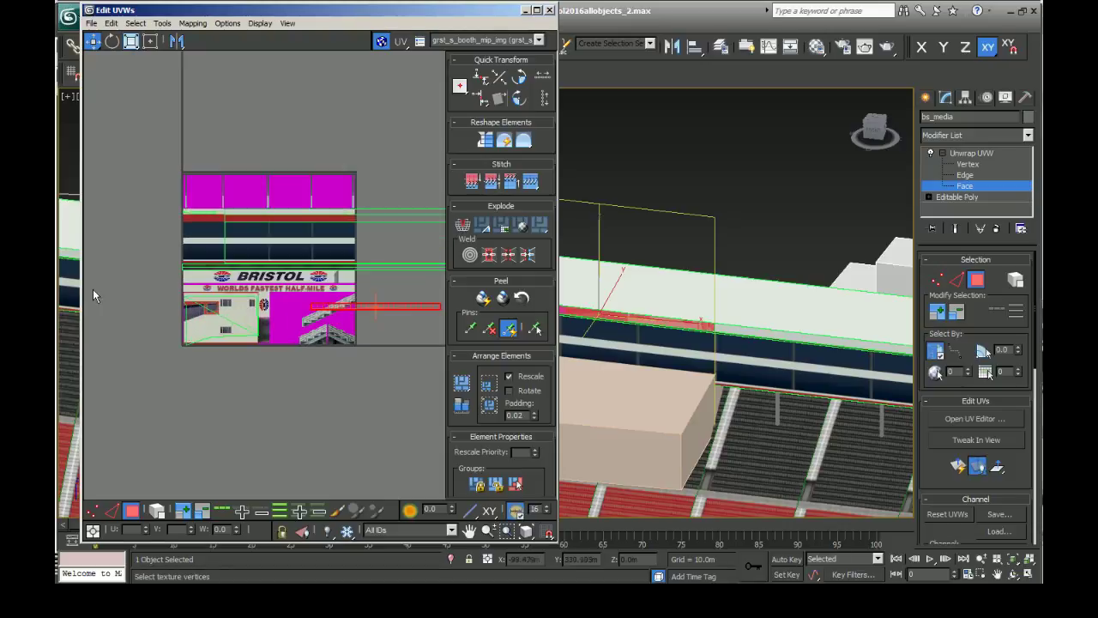
{"action": "left_click_drag", "start_coordinate": [360, 307], "coordinate": [243, 291]}
{"action": "scroll", "coordinate": [179, 287], "scroll_direction": "up", "scroll_amount": 5}
{"action": "left_click_drag", "start_coordinate": [352, 271], "coordinate": [248, 259]}
{"action": "scroll", "coordinate": [247, 256], "scroll_direction": "up", "scroll_amount": 3}
{"action": "scroll", "coordinate": [257, 274], "scroll_direction": "up", "scroll_amount": 3}
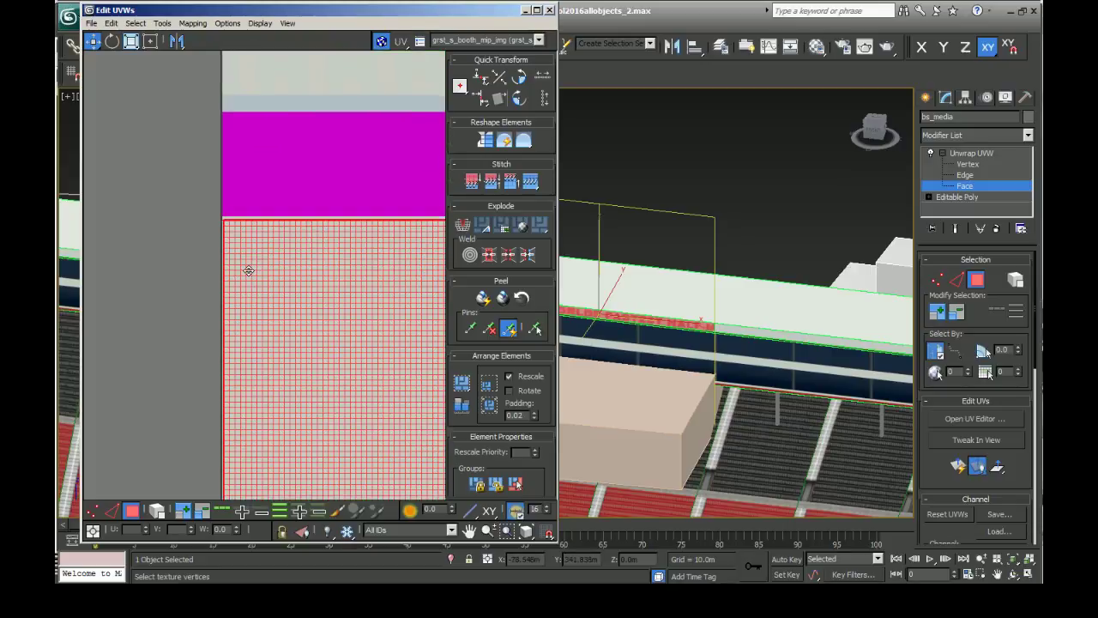
{"action": "scroll", "coordinate": [245, 264], "scroll_direction": "down", "scroll_amount": 4}
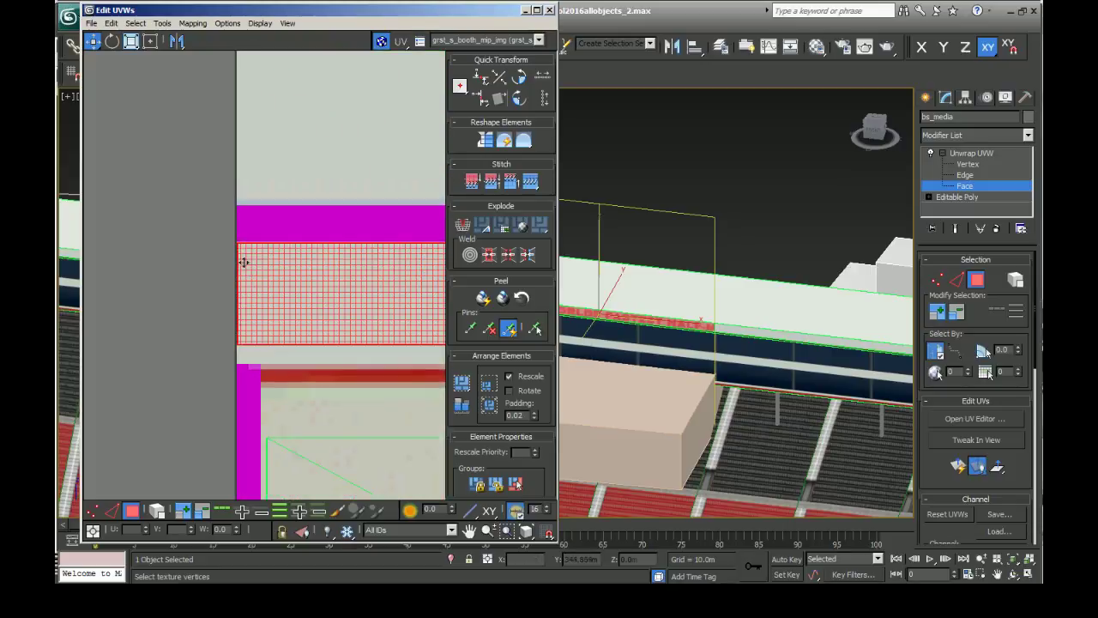
- Stretch the fascia face's UVs in Freeform mode to the full height and width of the WORLDS FASTEST HALF-MILE strip
{"action": "left_click", "coordinate": [151, 42]}
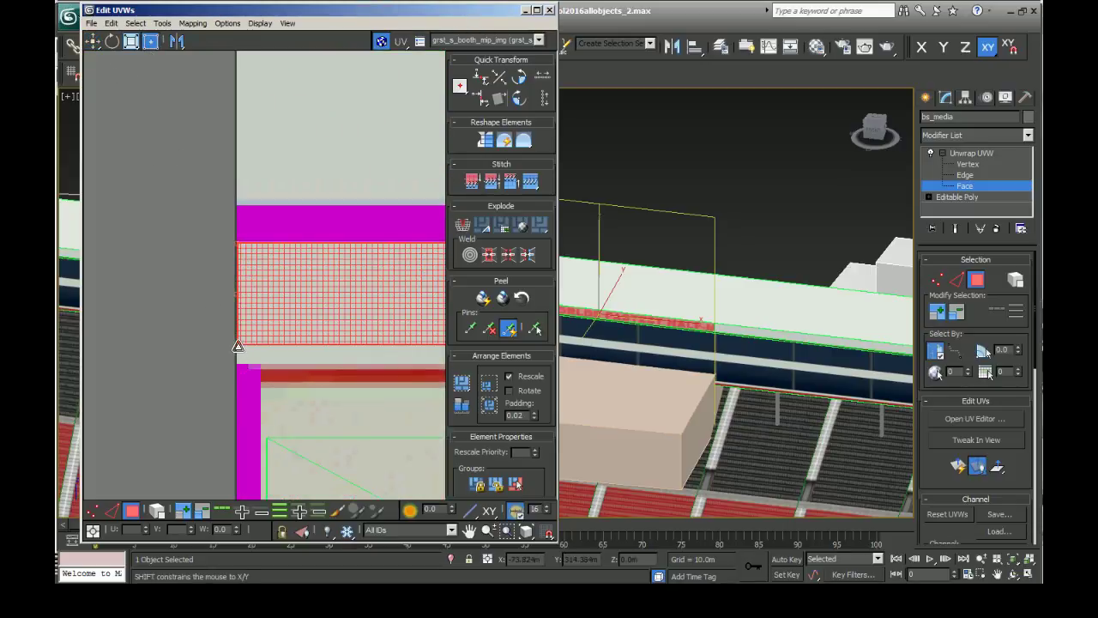
{"action": "left_click_drag", "start_coordinate": [239, 347], "coordinate": [243, 364]}
{"action": "scroll", "coordinate": [154, 283], "scroll_direction": "down", "scroll_amount": 6}
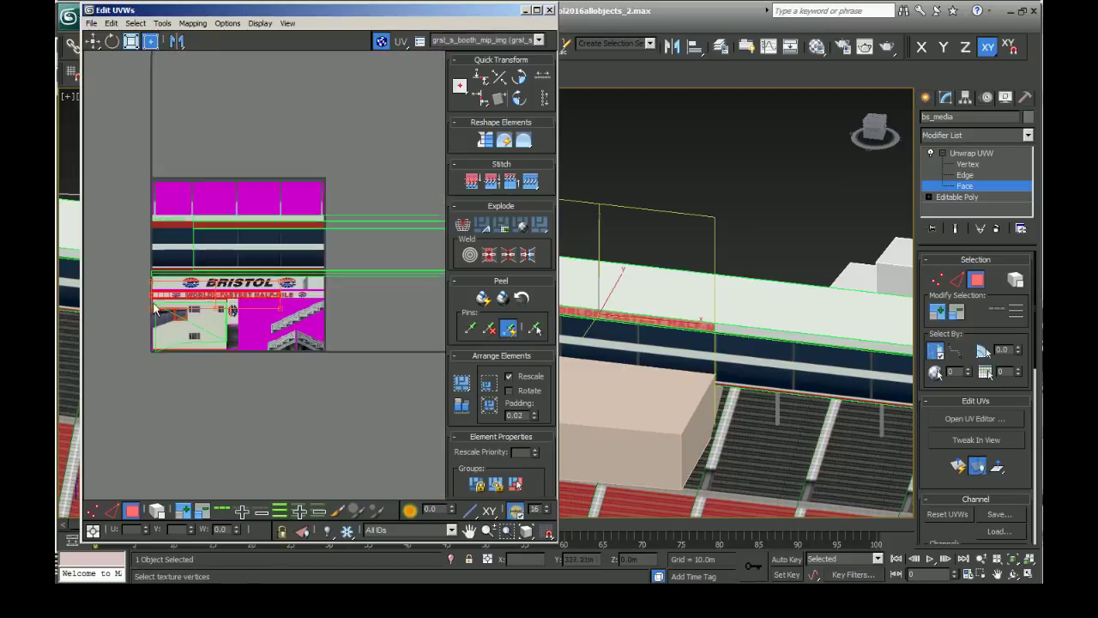
{"action": "scroll", "coordinate": [349, 314], "scroll_direction": "up", "scroll_amount": 3}
{"action": "left_click_drag", "start_coordinate": [199, 298], "coordinate": [291, 306]}
{"action": "scroll", "coordinate": [292, 306], "scroll_direction": "up", "scroll_amount": 5}
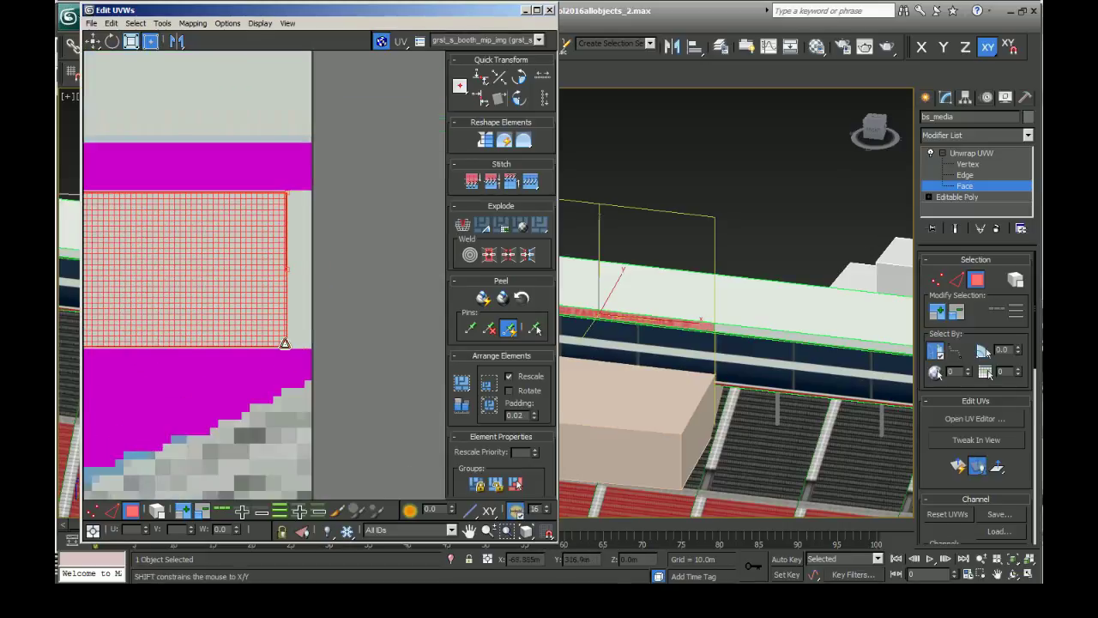
{"action": "left_click_drag", "start_coordinate": [292, 347], "coordinate": [315, 341]}
{"action": "left_click", "coordinate": [369, 283]}
{"action": "scroll", "coordinate": [369, 283], "scroll_direction": "down", "scroll_amount": 6}
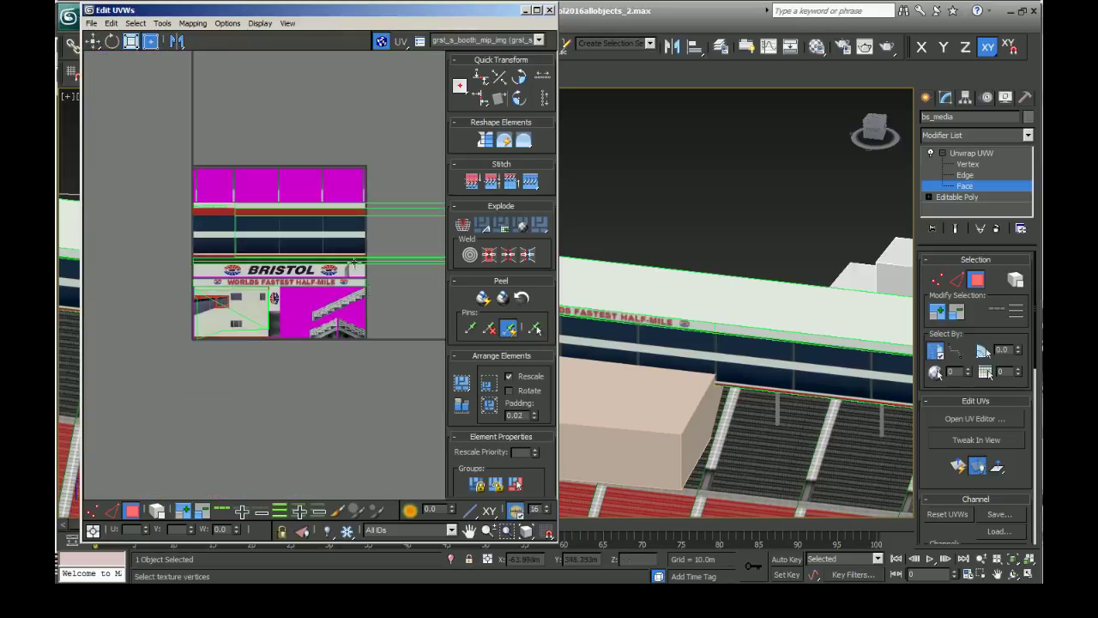
- Finish the UV editing of the media building and remove the plain tan box standing in front of it
{"action": "scroll", "coordinate": [369, 252], "scroll_direction": "down", "scroll_amount": 3}
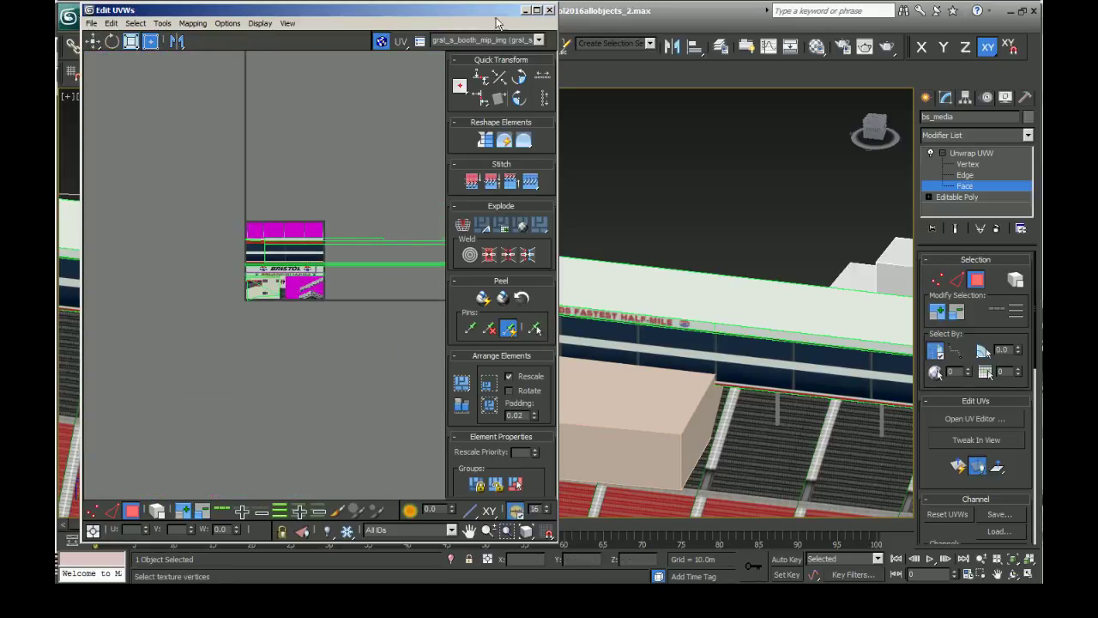
{"action": "scroll", "coordinate": [183, 240], "scroll_direction": "down", "scroll_amount": 4}
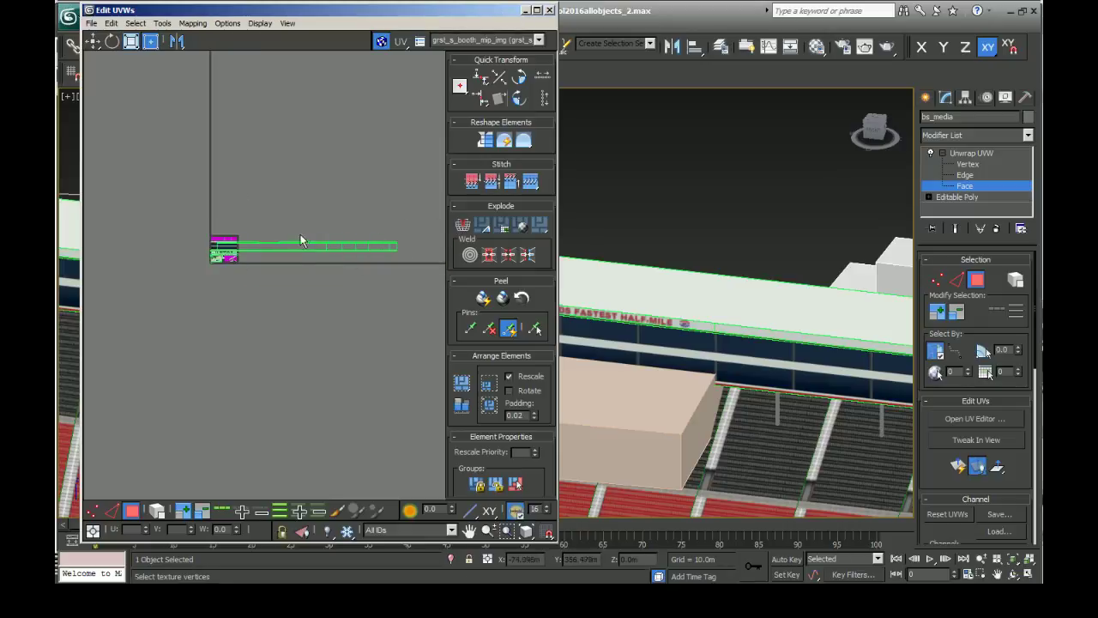
{"action": "left_click", "coordinate": [926, 98]}
{"action": "left_click", "coordinate": [636, 397]}
{"action": "left_click", "coordinate": [635, 358]}
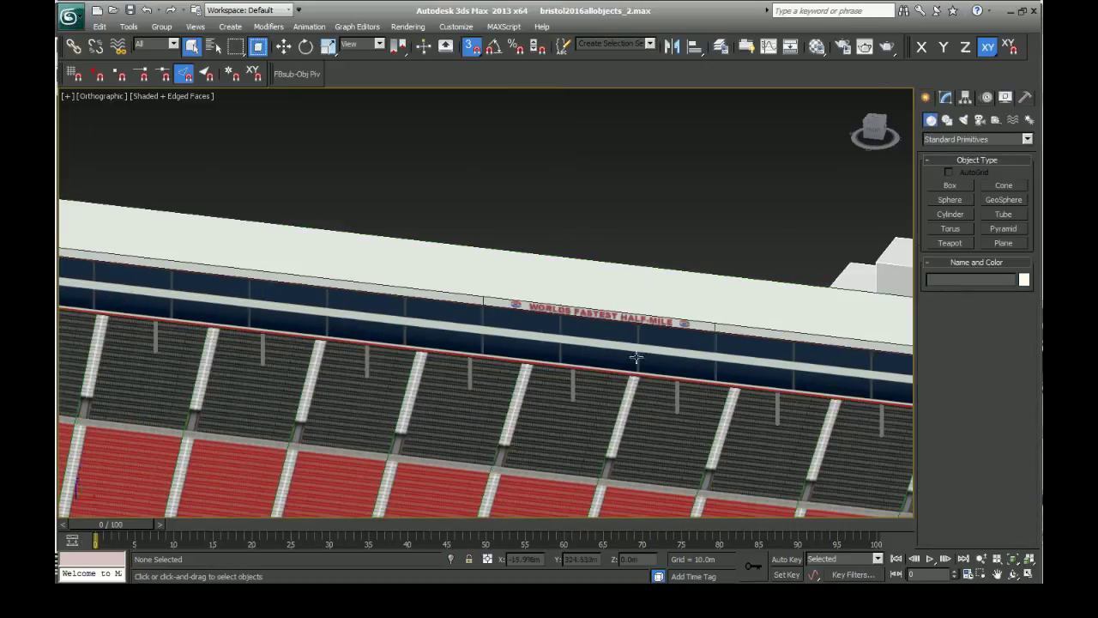
- Turn off the Edged Faces display so the viewport shows the grandstand in plain Shaded mode
{"action": "scroll", "coordinate": [510, 361], "scroll_direction": "down", "scroll_amount": 6}
{"action": "scroll", "coordinate": [509, 359], "scroll_direction": "up", "scroll_amount": 2}
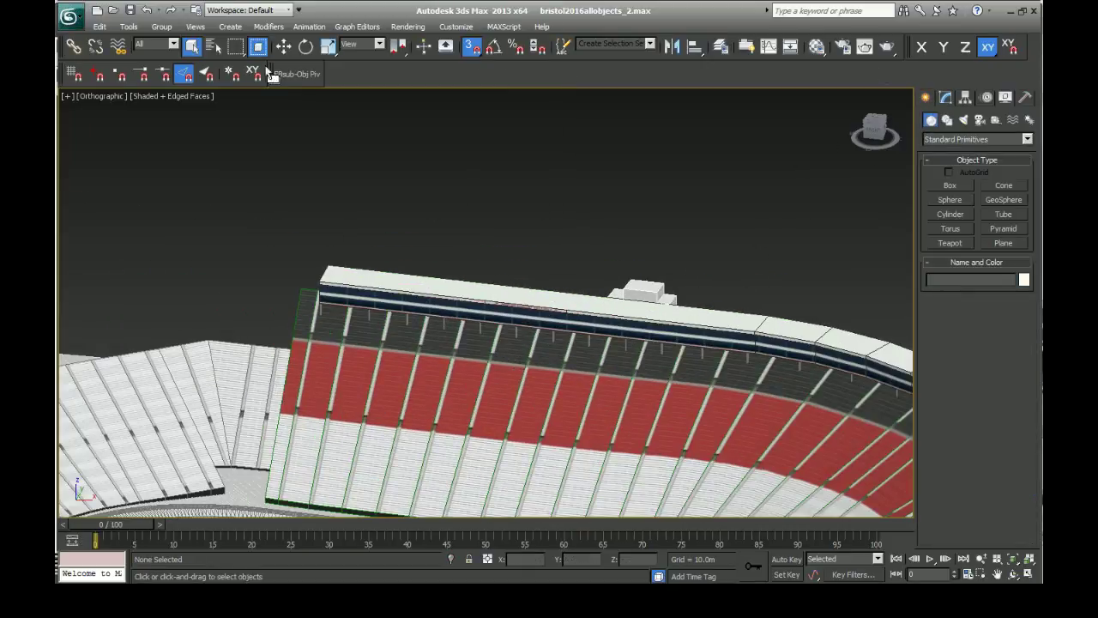
{"action": "left_click", "coordinate": [199, 99]}
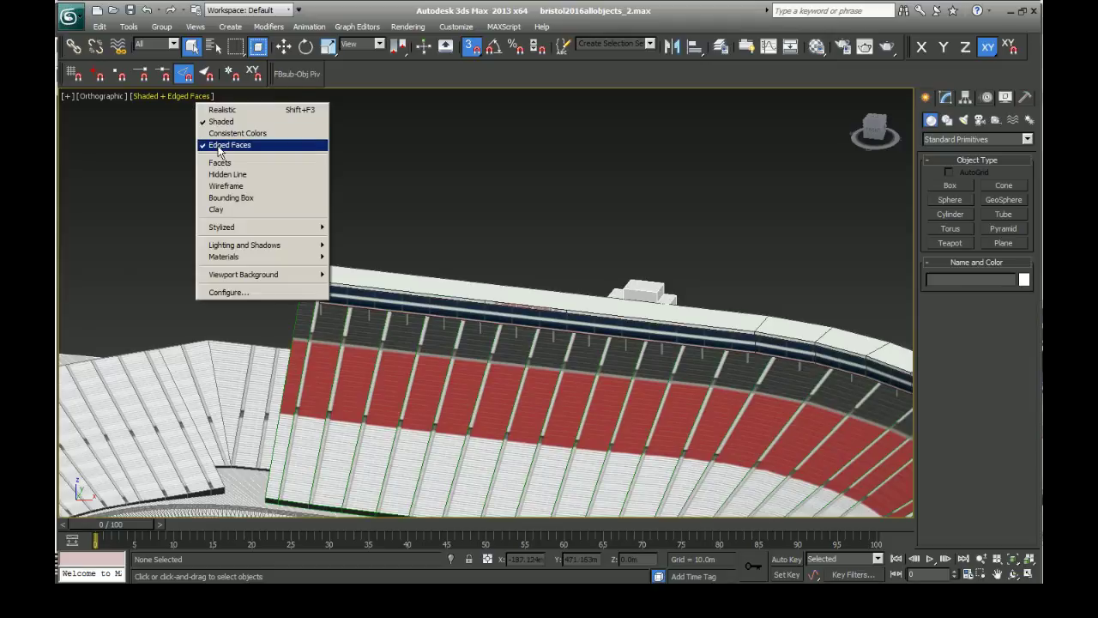
{"action": "left_click", "coordinate": [220, 146]}
- Examine the media building's roof fascia and its WORLDS FASTEST HALF-MILE sign from several angles, both close up and across the grandstand
{"action": "mouse_move", "coordinate": [867, 133]}
{"action": "left_mouse_down"}
{"action": "mouse_move", "coordinate": [879, 94]}
{"action": "mouse_move", "coordinate": [897, 129]}
{"action": "mouse_move", "coordinate": [870, 113]}
{"action": "mouse_move", "coordinate": [883, 125]}
{"action": "left_mouse_up"}
{"action": "scroll", "coordinate": [635, 274], "scroll_direction": "up", "scroll_amount": 3}
{"action": "middle_click_drag", "start_coordinate": [486, 302], "coordinate": [738, 330], "text": "alt"}
{"action": "left_click_drag", "start_coordinate": [845, 136], "coordinate": [862, 146]}
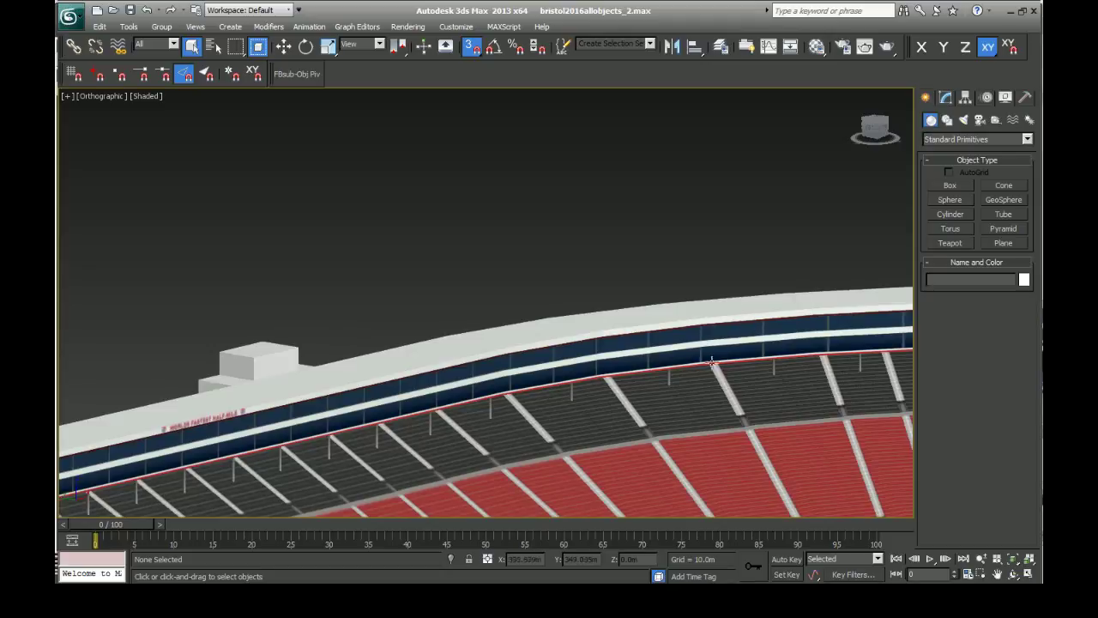
{"action": "mouse_move", "coordinate": [872, 131]}
{"action": "left_mouse_down"}
{"action": "mouse_move", "coordinate": [891, 131]}
{"action": "mouse_move", "coordinate": [858, 134]}
{"action": "left_mouse_up"}
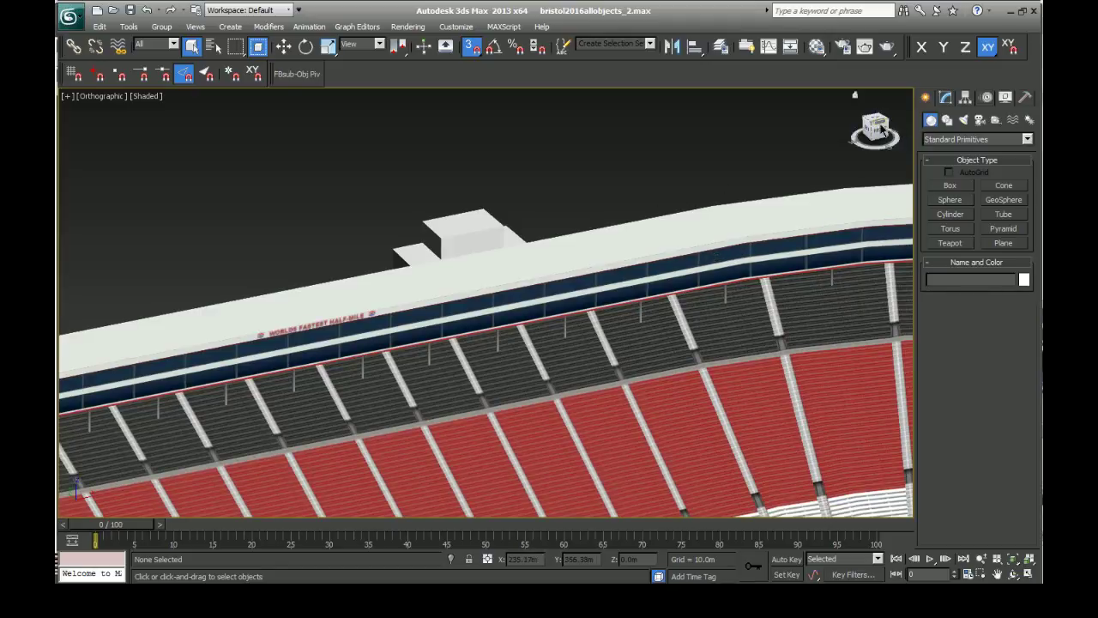
{"action": "left_click_drag", "start_coordinate": [882, 130], "coordinate": [880, 126]}
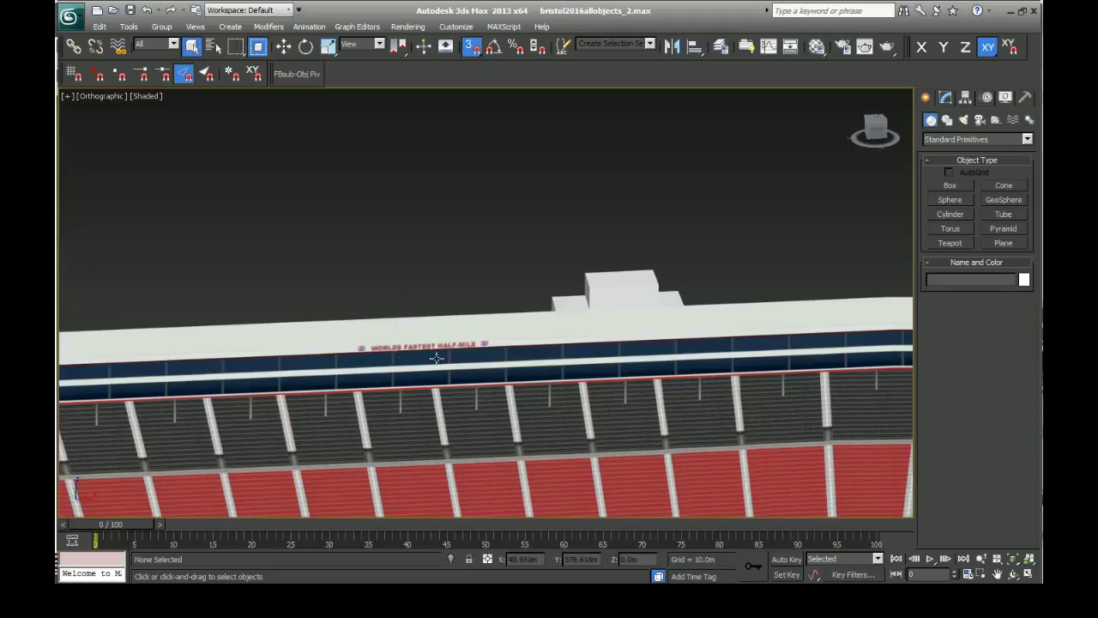
{"action": "left_click", "coordinate": [871, 130]}
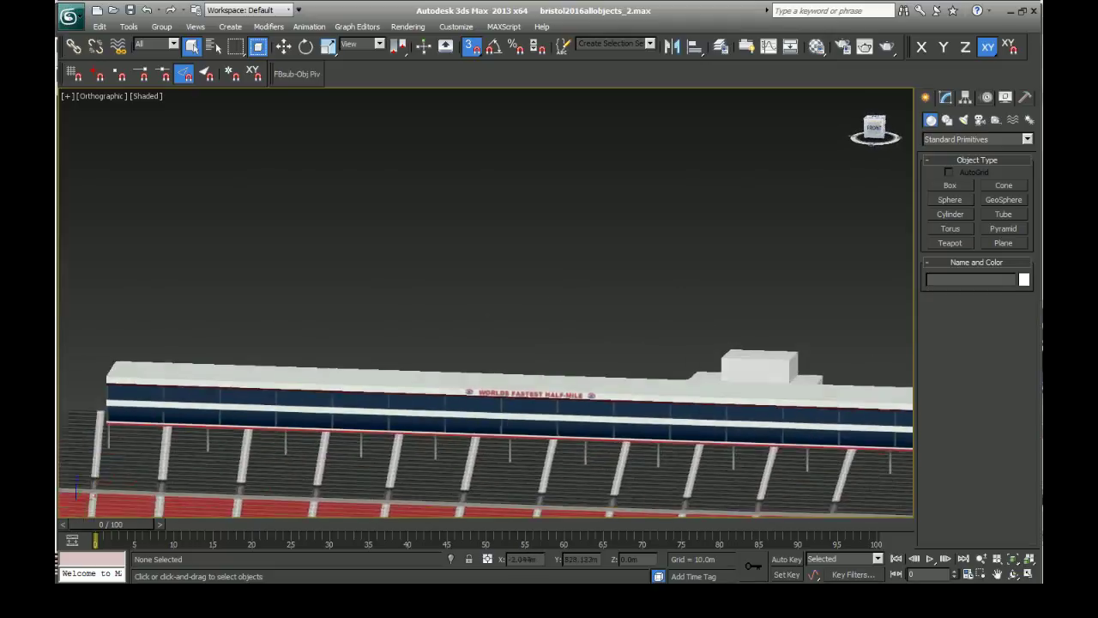
{"action": "middle_click_drag", "start_coordinate": [486, 302], "coordinate": [520, 334], "text": "alt"}
{"action": "left_click_drag", "start_coordinate": [866, 133], "coordinate": [872, 131]}
{"action": "middle_click_drag", "start_coordinate": [549, 249], "coordinate": [592, 244], "text": "alt"}
{"action": "scroll", "coordinate": [592, 244], "scroll_direction": "down", "scroll_amount": 7}
{"action": "scroll", "coordinate": [592, 245], "scroll_direction": "up", "scroll_amount": 2}
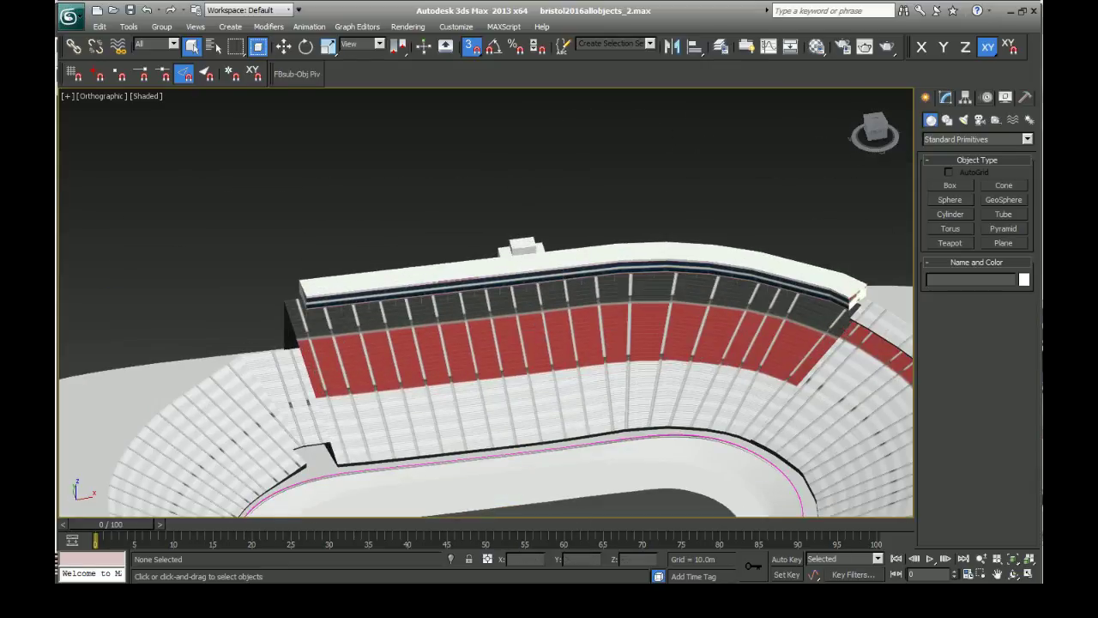